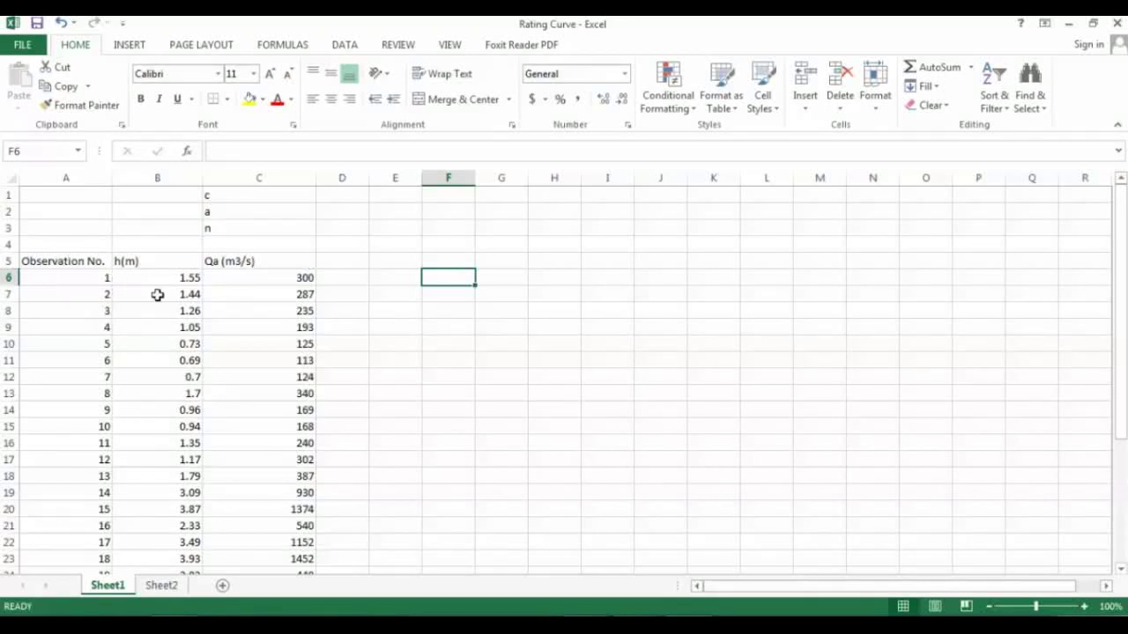
pyautogui.click(160, 255)
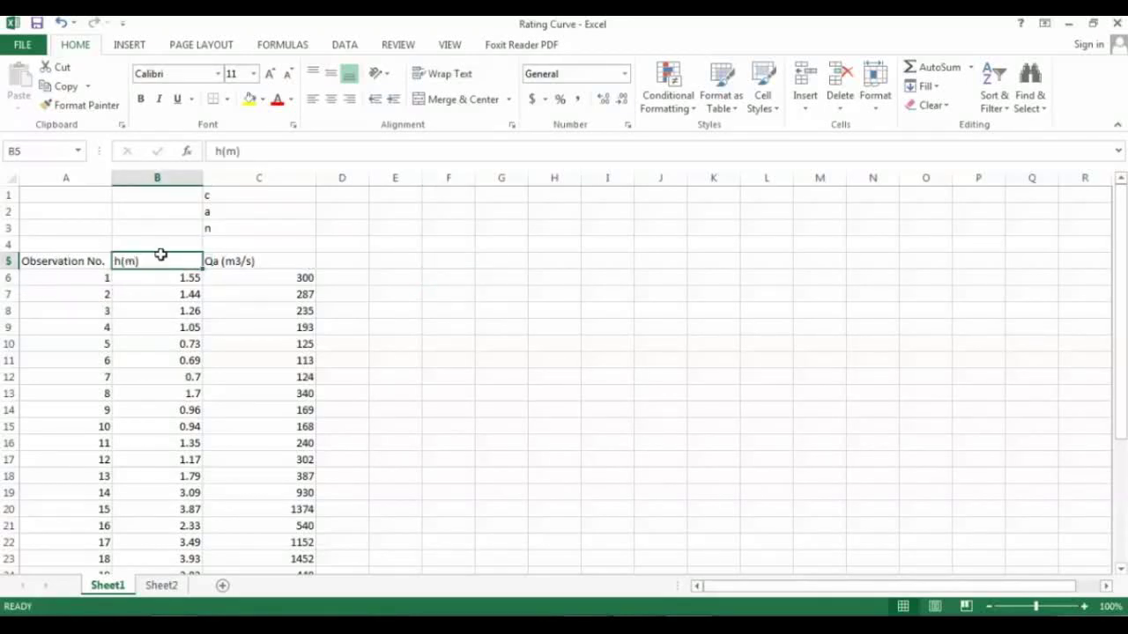
pyautogui.click(255, 261)
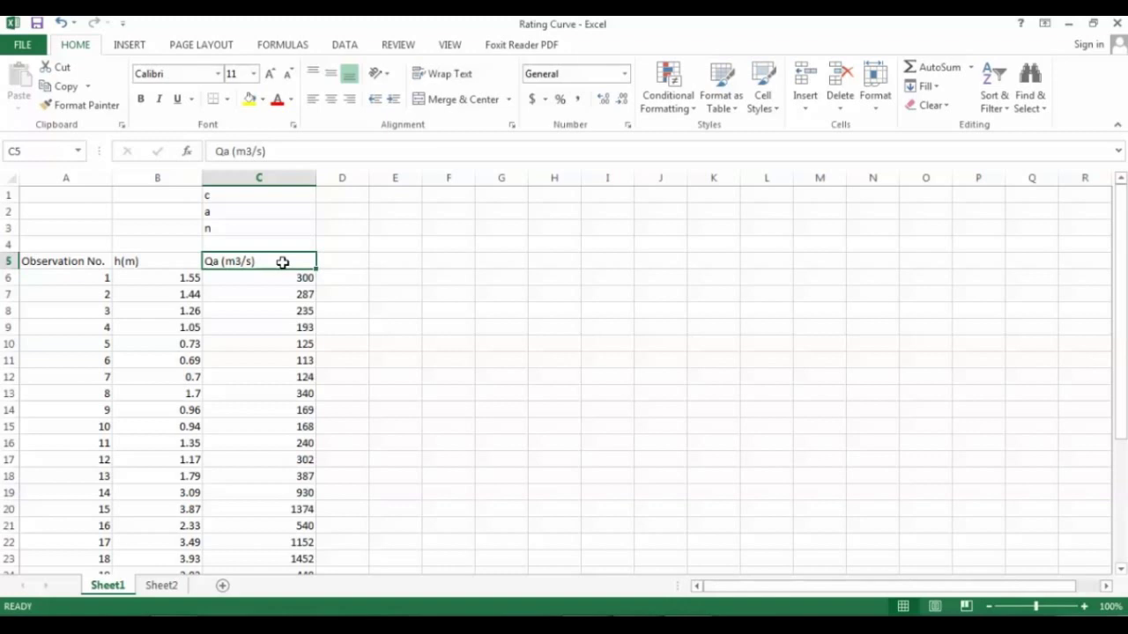
# - Enter the rating curve equation "Q = c(h+a)n" as text in cell A1
pyautogui.click(82, 192)
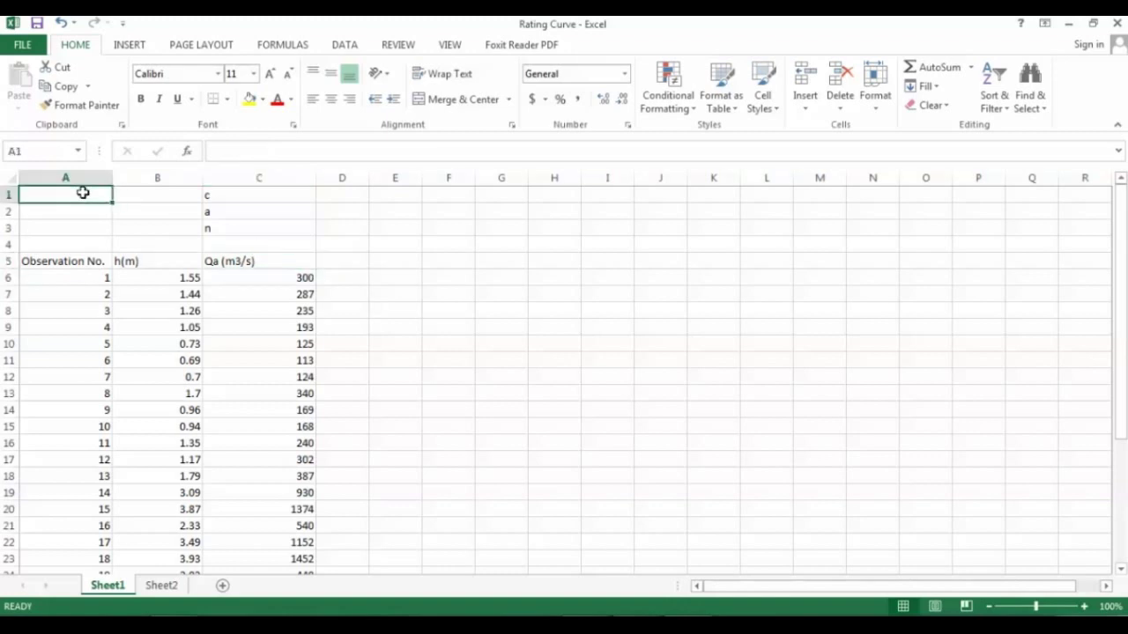
pyautogui.write('Q')
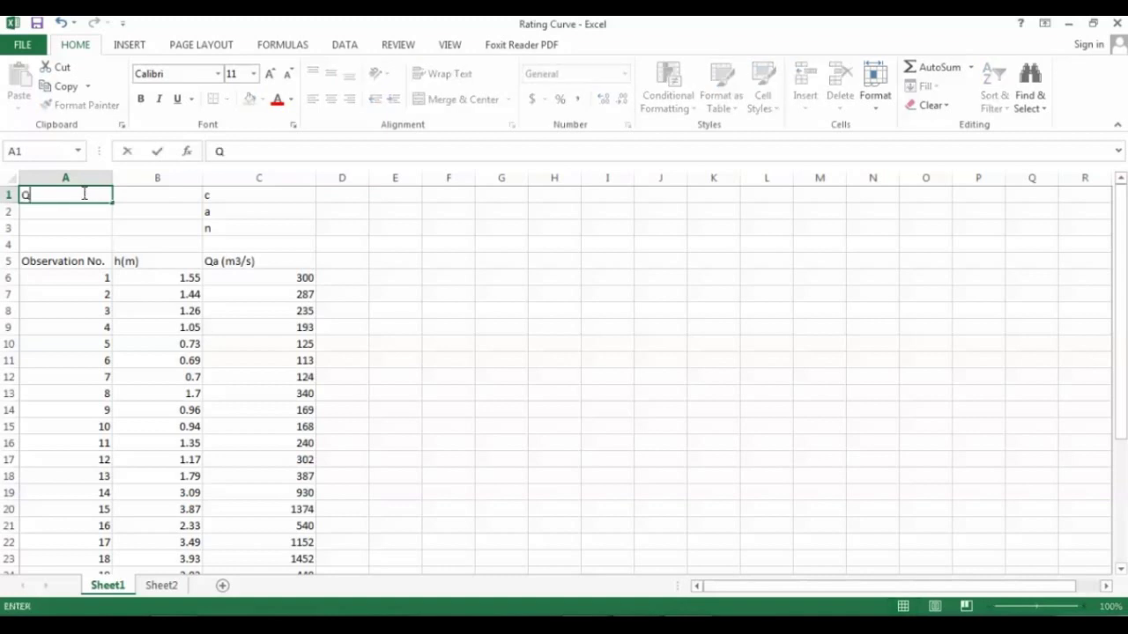
pyautogui.write(' = c(h+a)n')
# - Format the exponent n at the end of the equation in A1 as superscript
pyautogui.moveTo(82, 195); pyautogui.dragTo(74, 195)
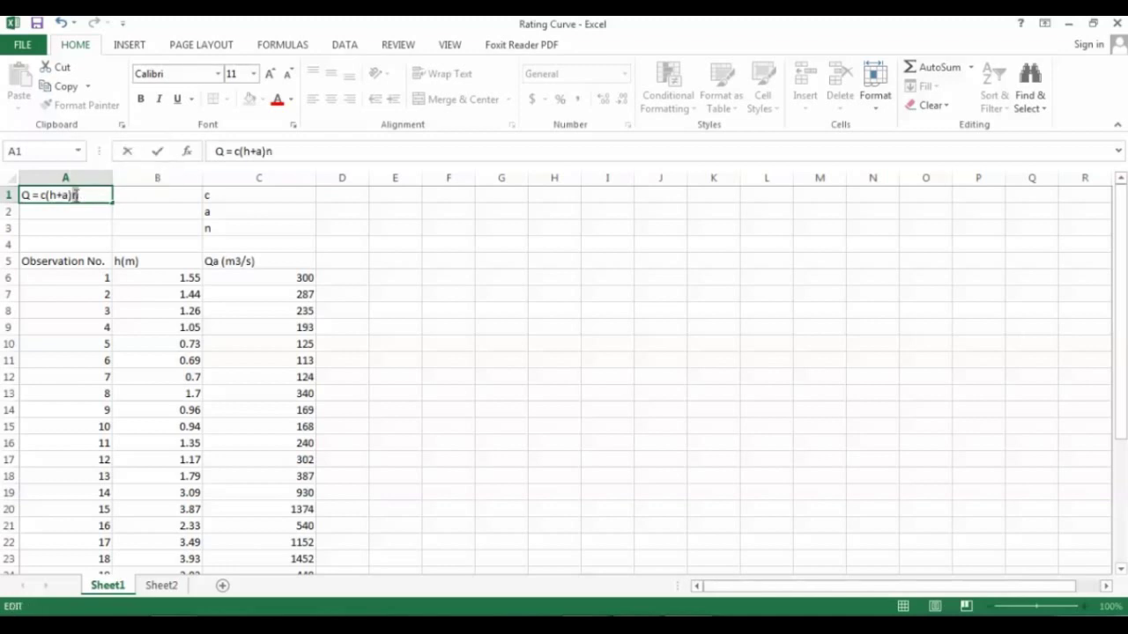
pyautogui.click(297, 128)
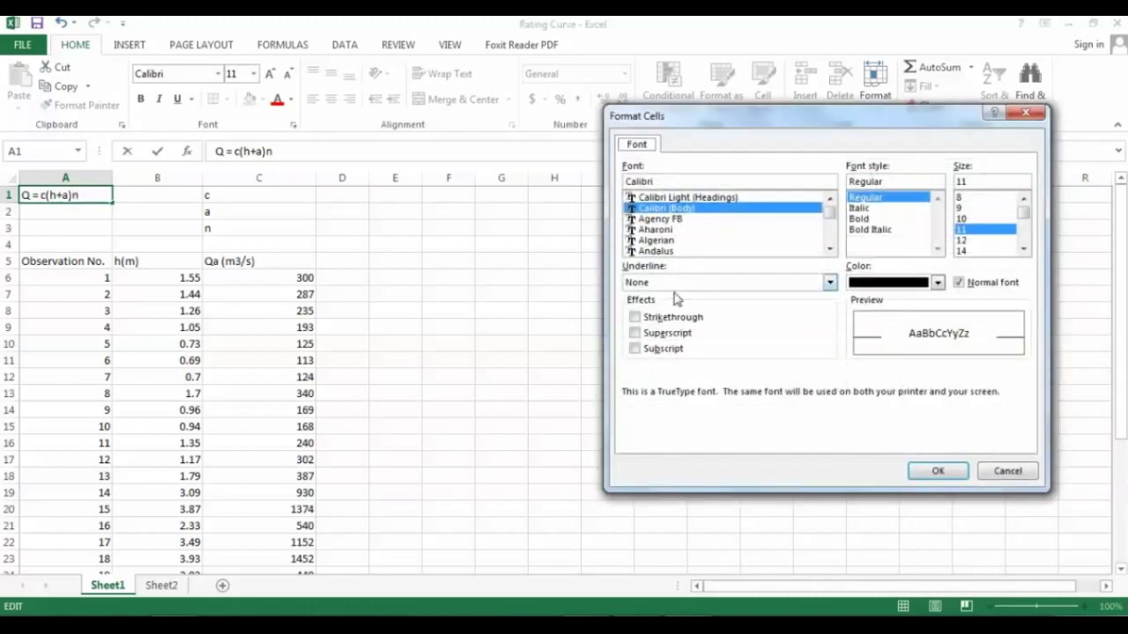
pyautogui.click(670, 333)
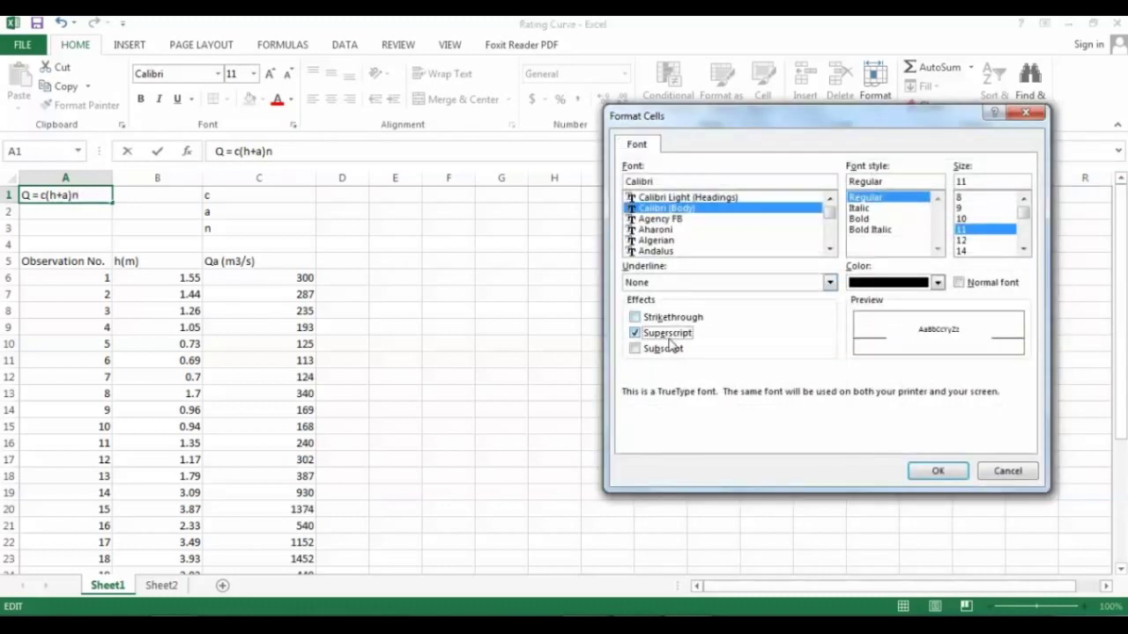
pyautogui.click(938, 472)
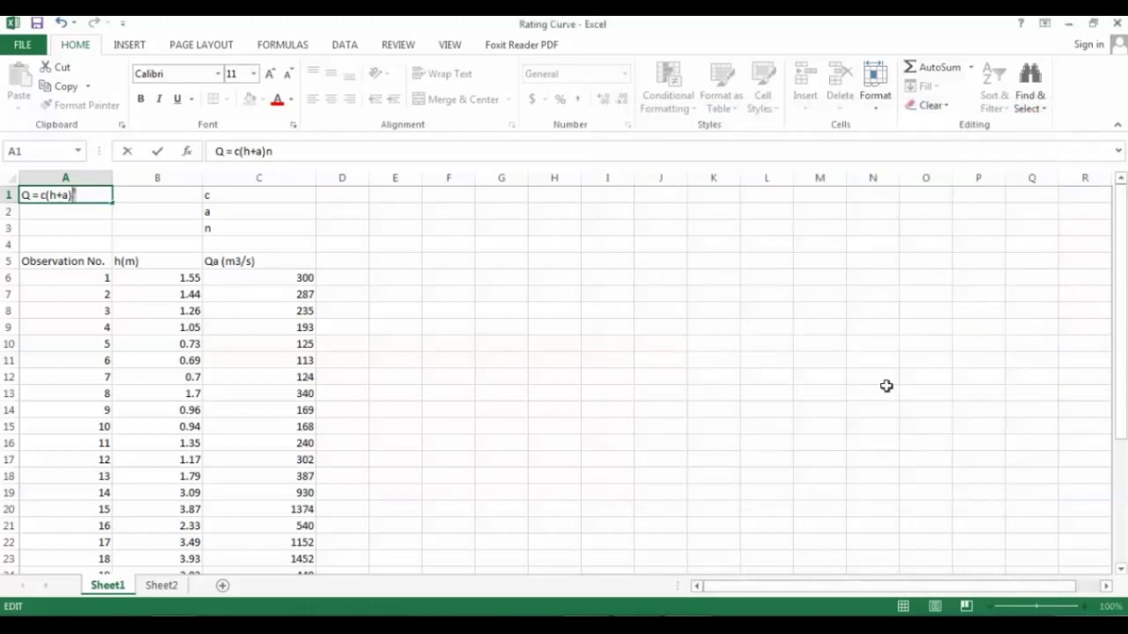
pyautogui.click(119, 194)
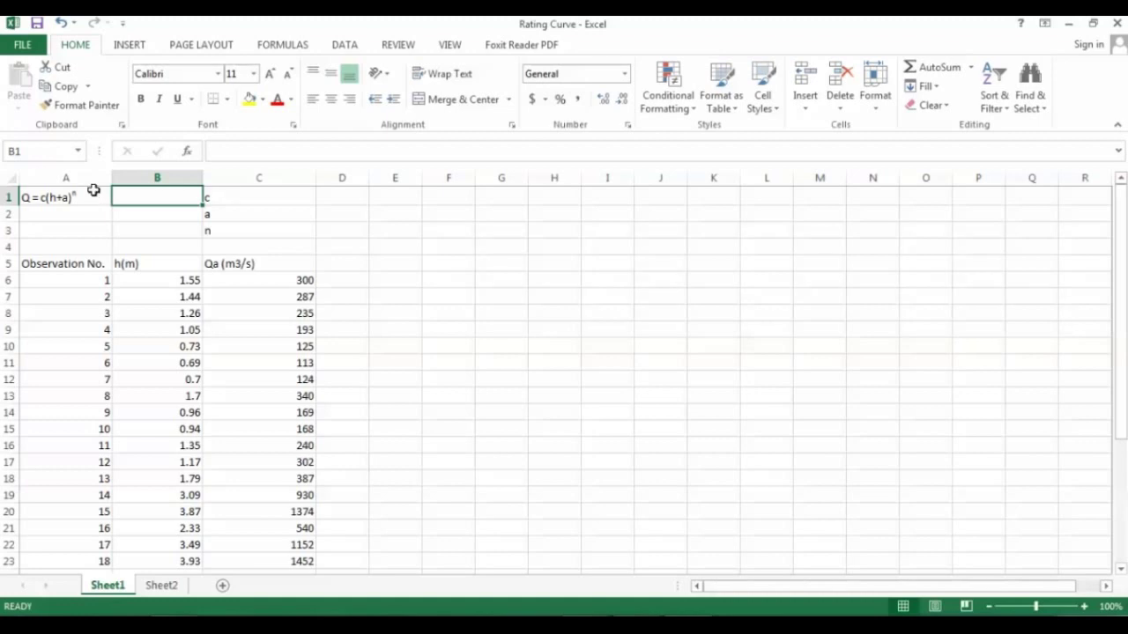
pyautogui.click(93, 191)
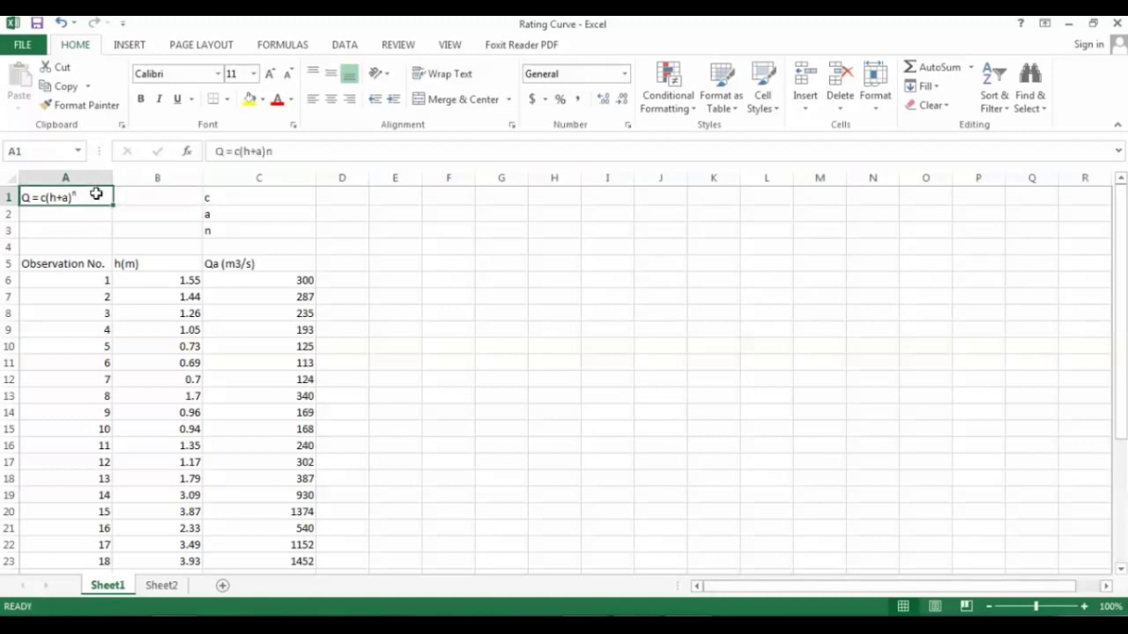
# - Enter initial guesses for the constants in D1:D3: c = 4, a = 3 and n = 2
pyautogui.moveTo(274, 207); pyautogui.dragTo(275, 229)
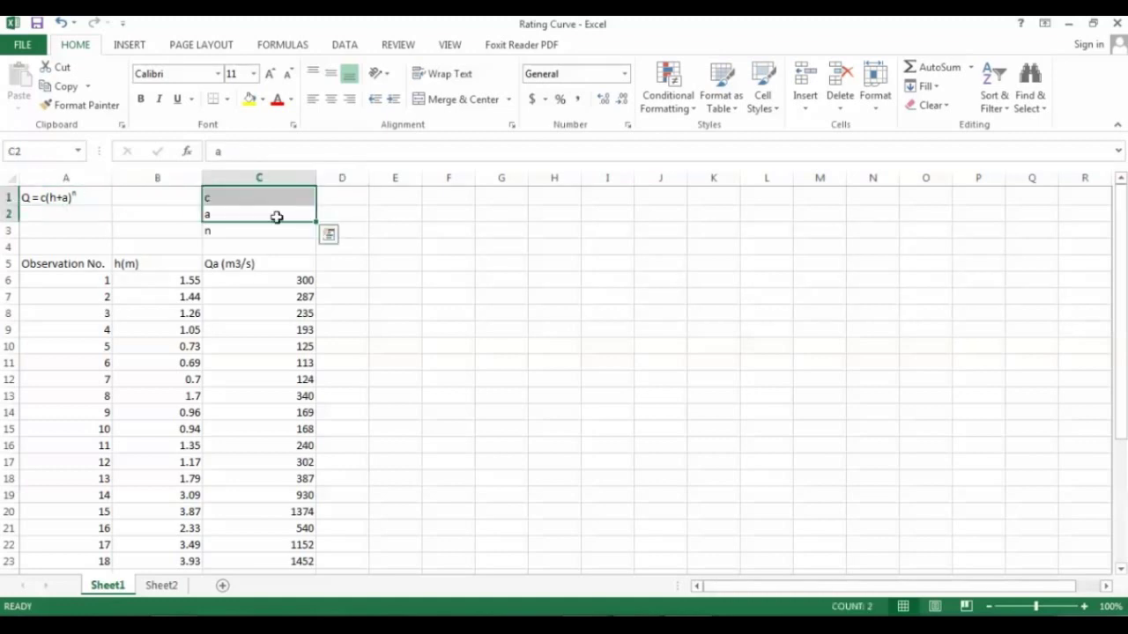
pyautogui.click(360, 196)
pyautogui.write('1')
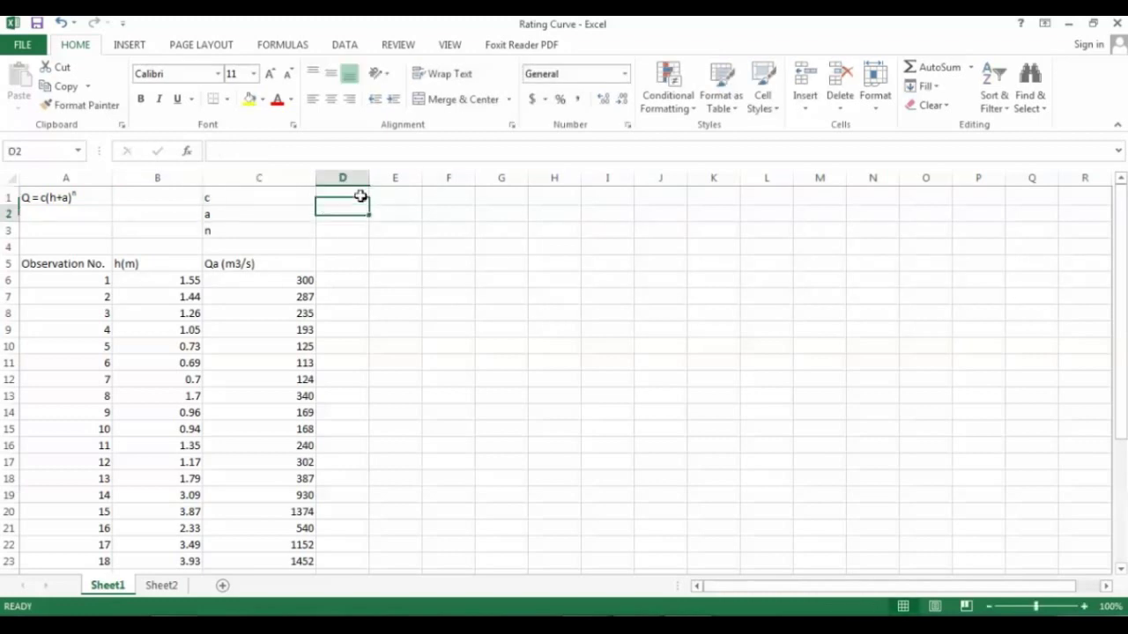
pyautogui.press('Return')
pyautogui.write('3')
pyautogui.press('Return')
pyautogui.write('2')
pyautogui.press('Return')
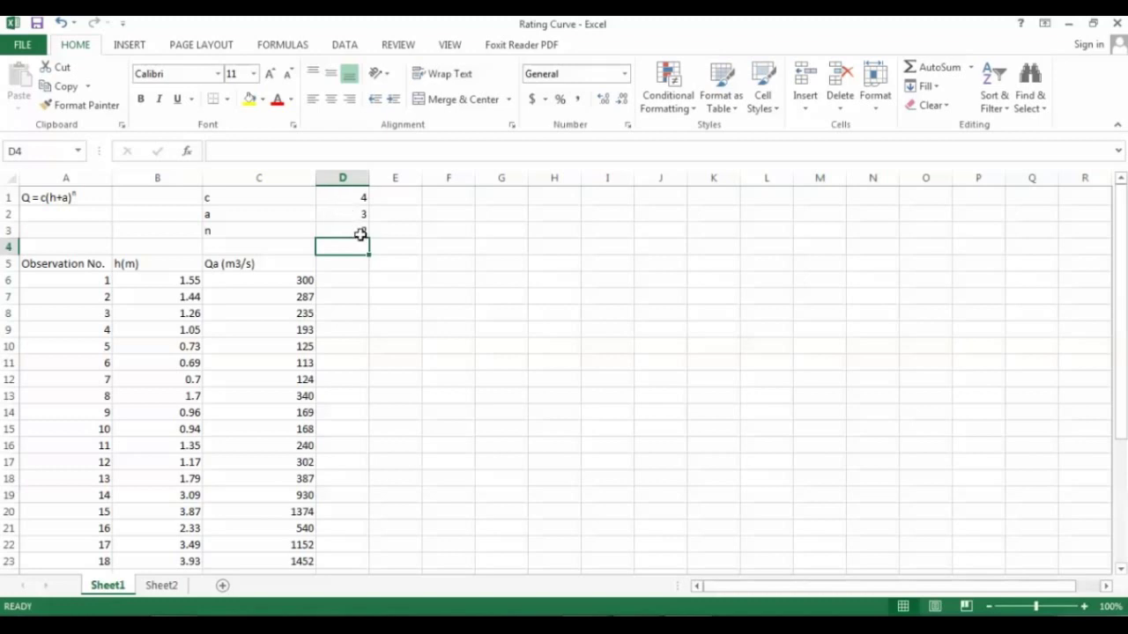
# - Add the column heading "Qe (m3/s)" in D5 and widen column D to fit it
pyautogui.click(341, 267)
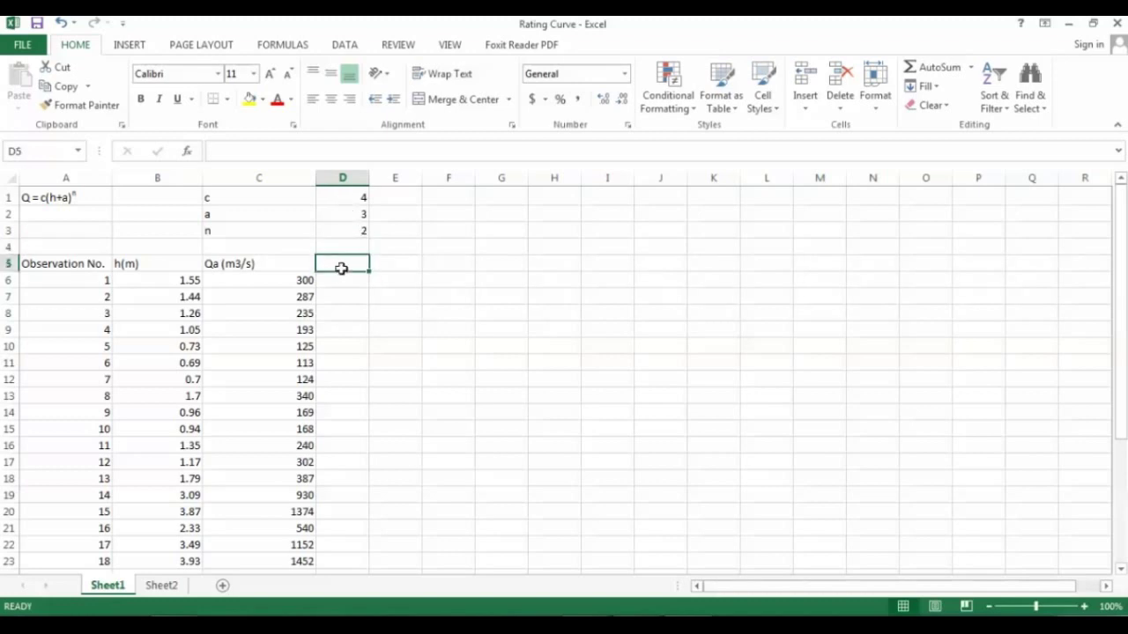
pyautogui.write('Qe')
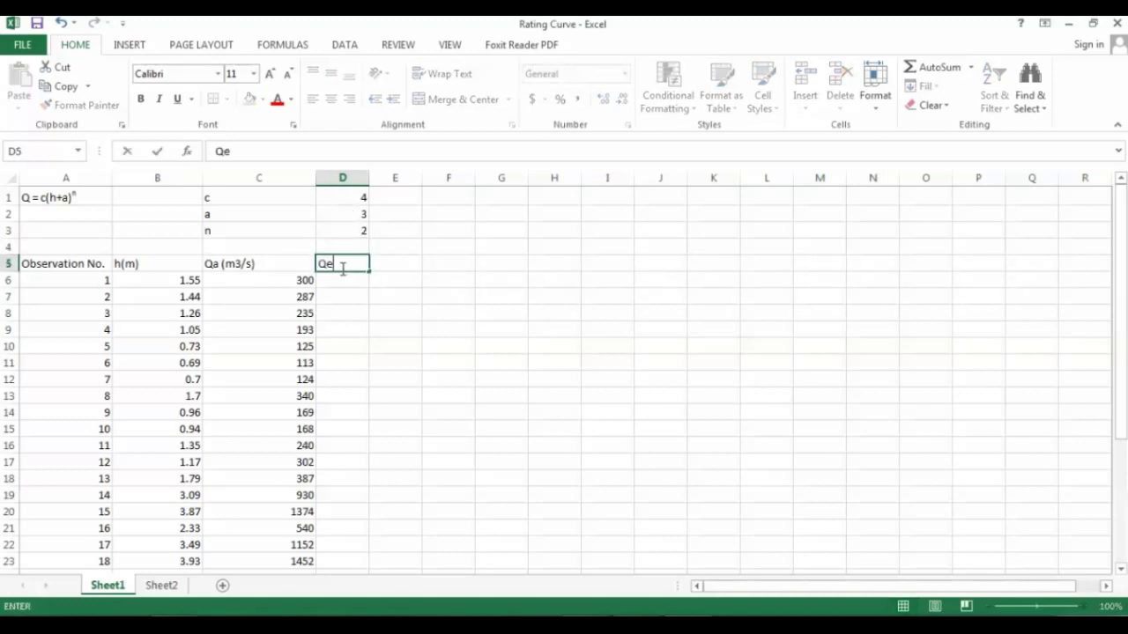
pyautogui.write(' (m3/s)')
pyautogui.click(377, 284)
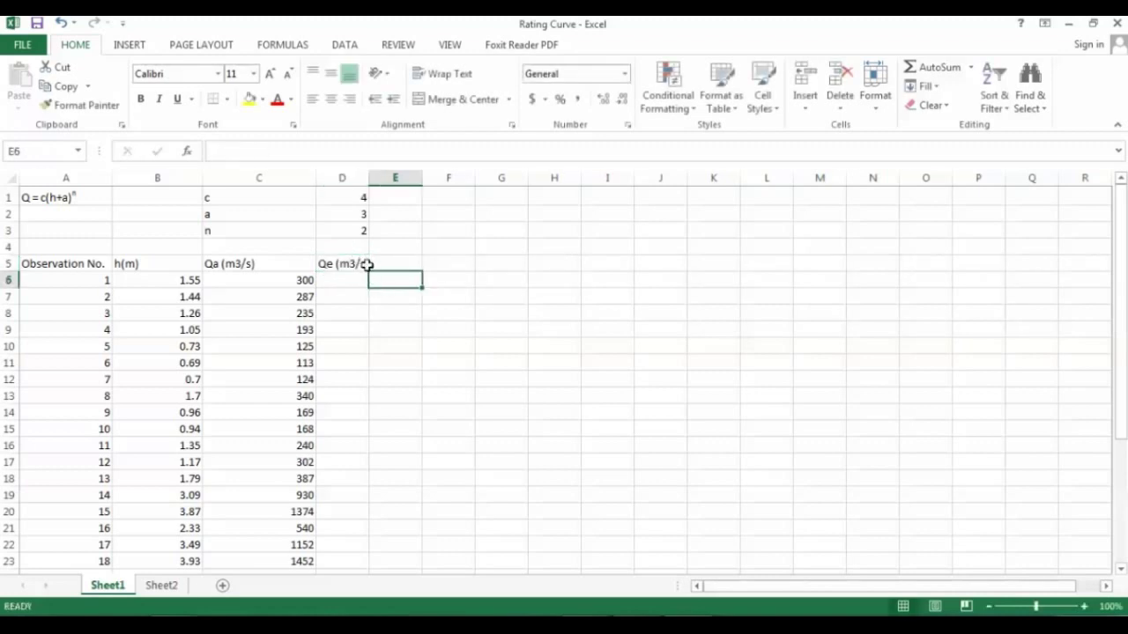
pyautogui.moveTo(367, 179); pyautogui.dragTo(374, 179)
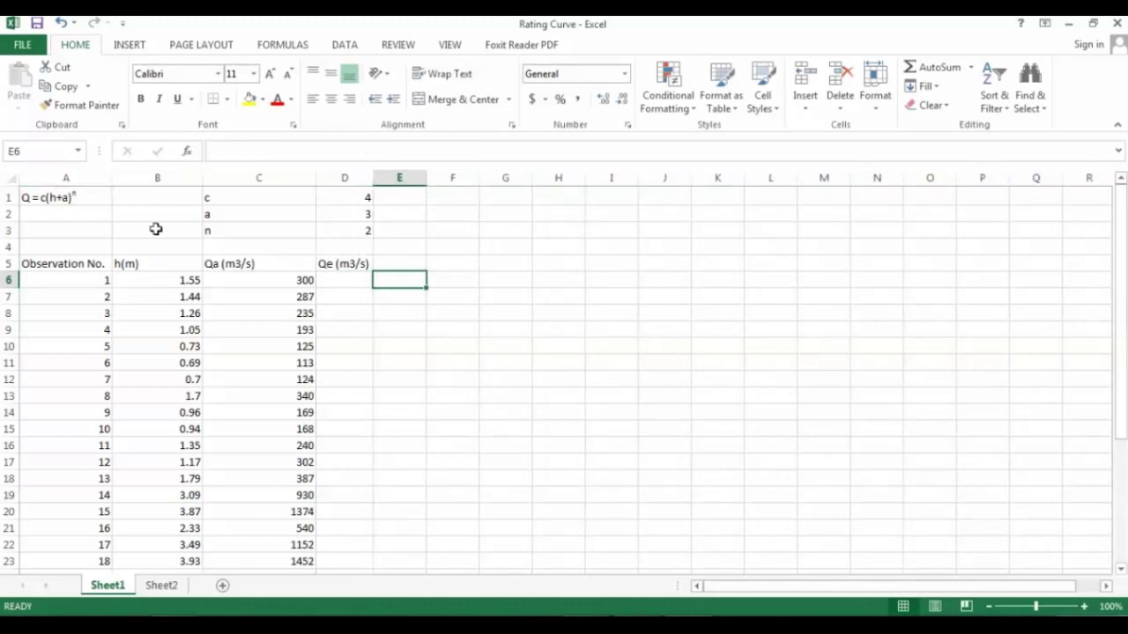
# - Build the estimated discharge formula =D1*(B6+D2)^D3 in cell D6
pyautogui.click(339, 280)
pyautogui.write('=')
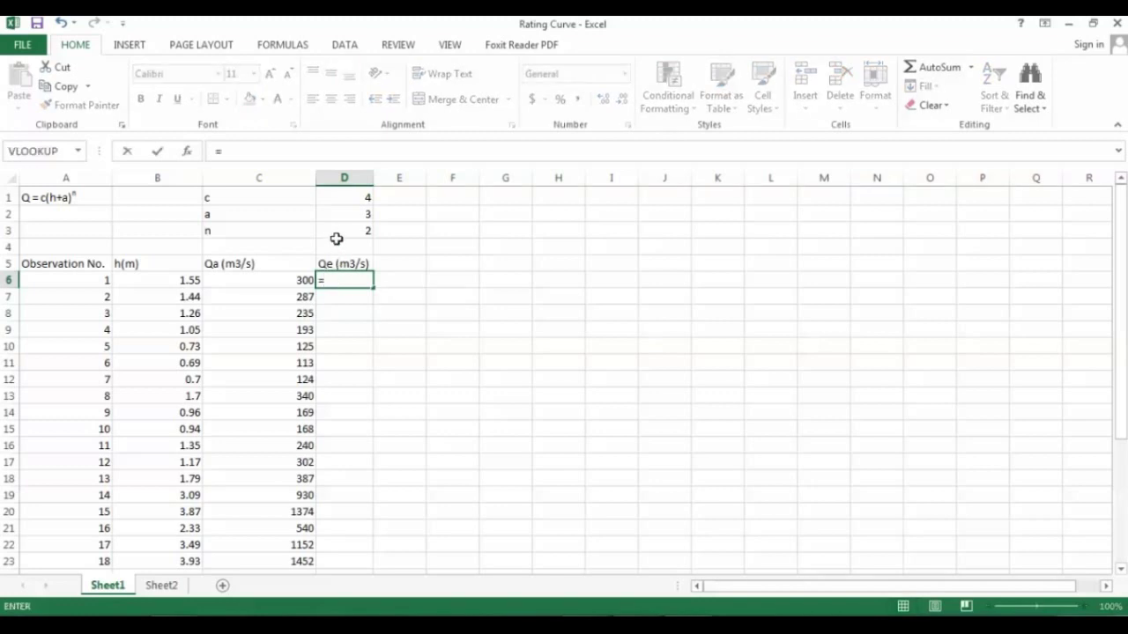
pyautogui.click(345, 199)
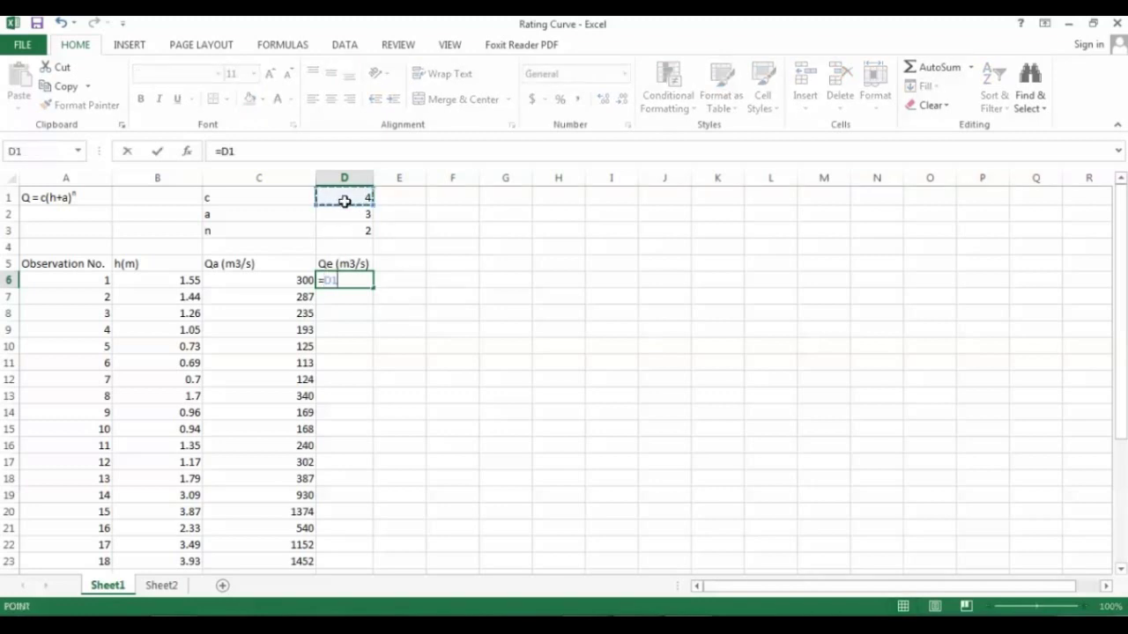
pyautogui.write('*(')
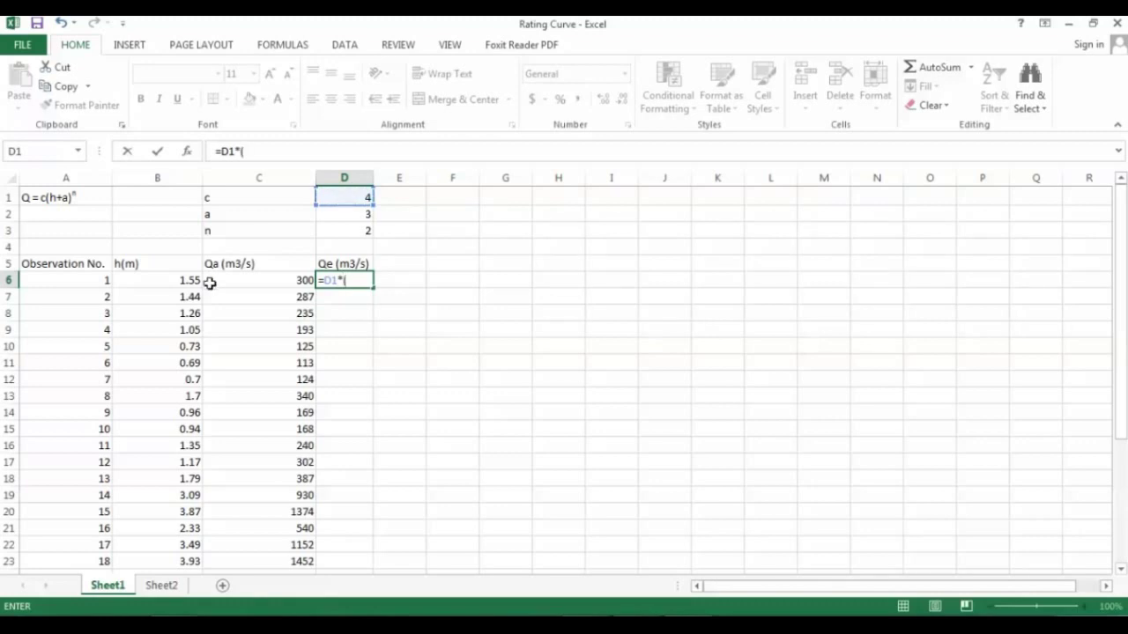
pyautogui.click(181, 288)
pyautogui.write('+')
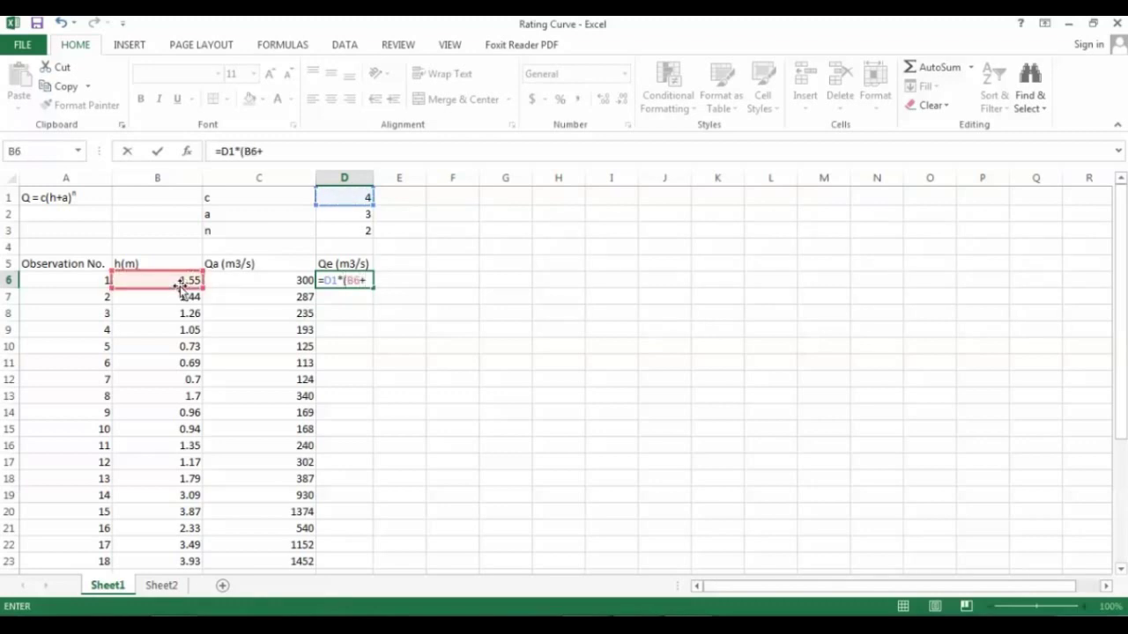
pyautogui.click(367, 216)
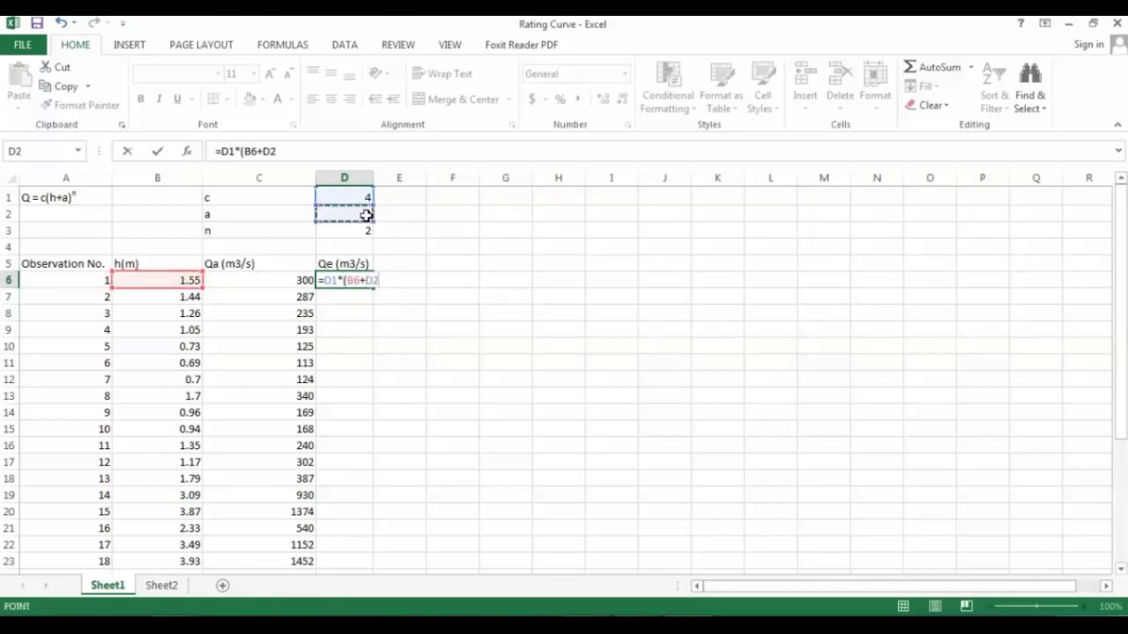
pyautogui.write(')^2')
pyautogui.press('BackSpace')
pyautogui.click(362, 231)
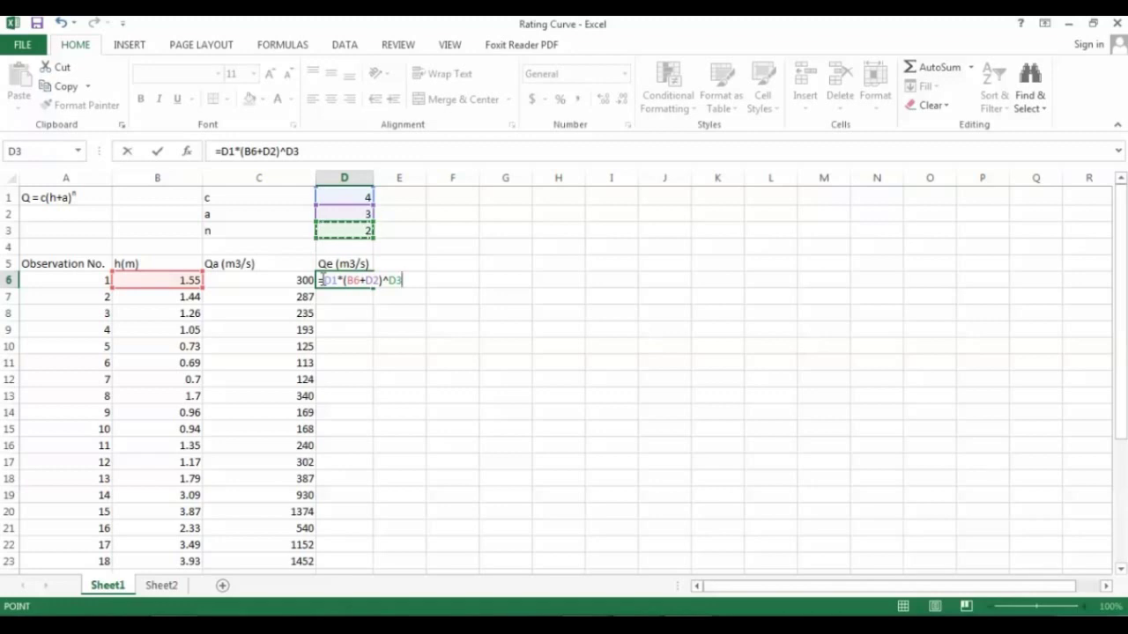
# - Make the references to c, a and n absolute in D6, so the formula reads =$D$1*(B6+$D$2)^$D$3
pyautogui.click(325, 280)
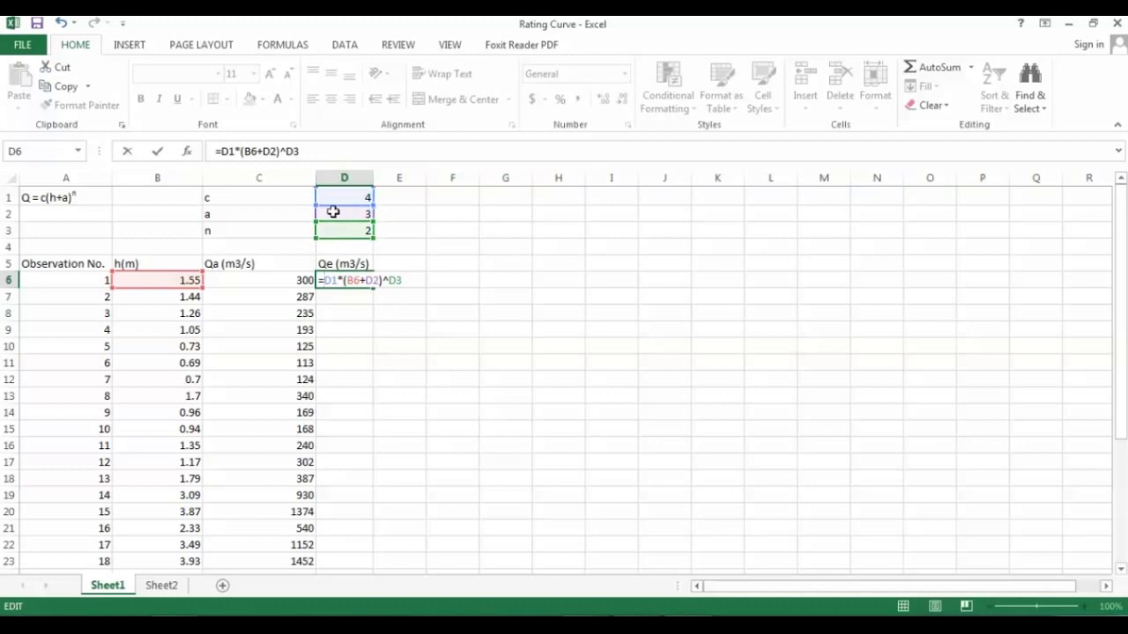
pyautogui.click(322, 280)
pyautogui.write('$')
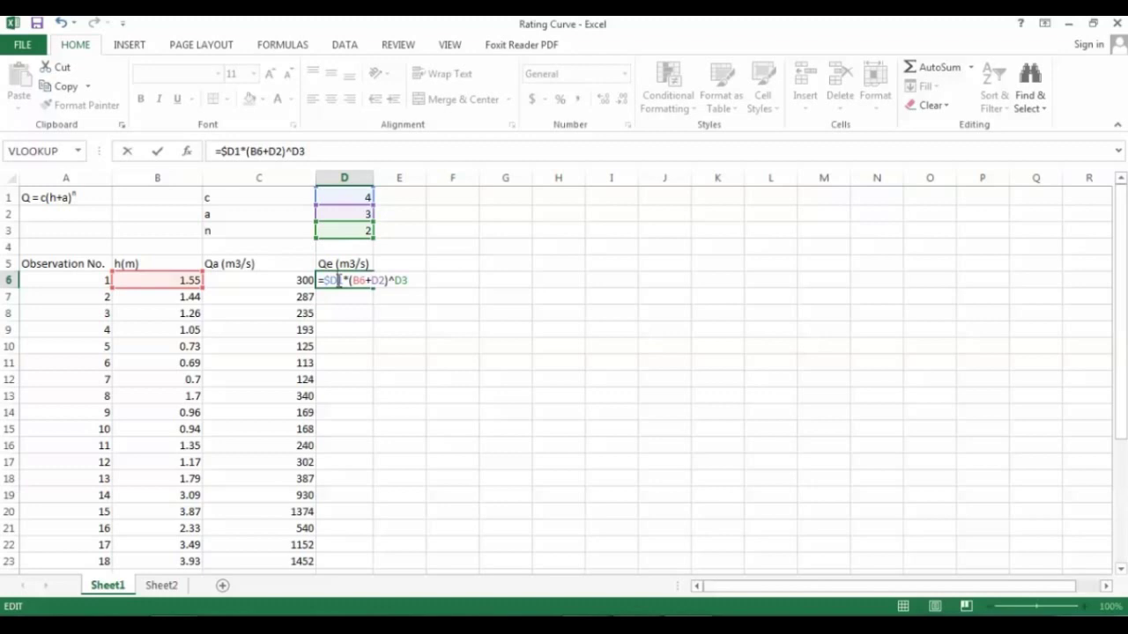
pyautogui.write('$')
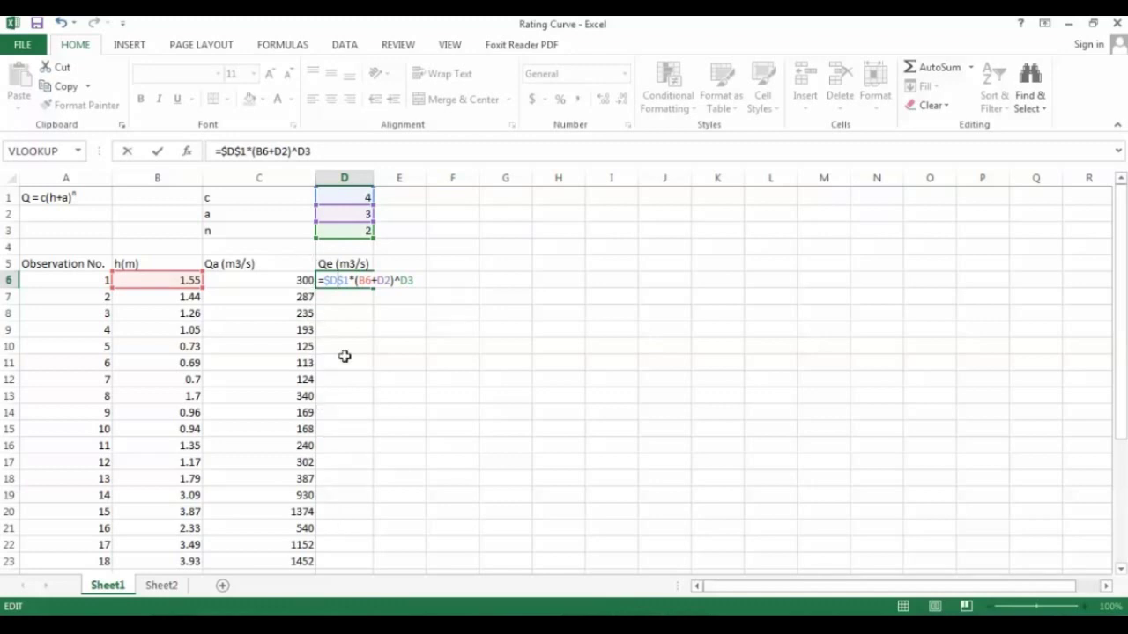
pyautogui.doubleClick(380, 280)
pyautogui.press('F4')
pyautogui.doubleClick(413, 279)
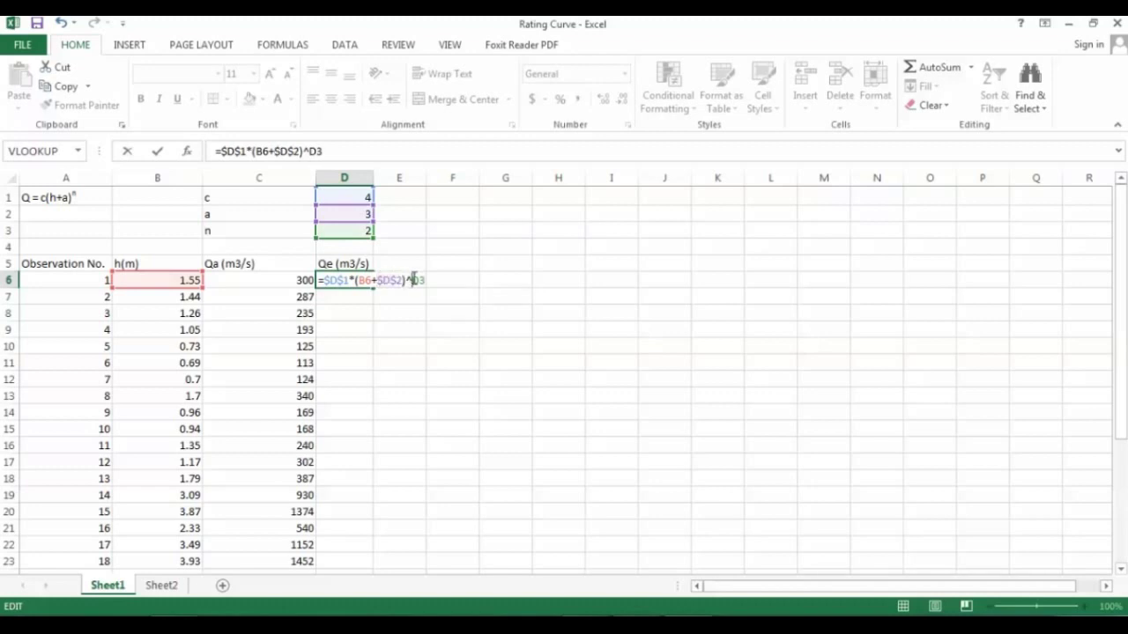
pyautogui.press('F4')
pyautogui.press('Return')
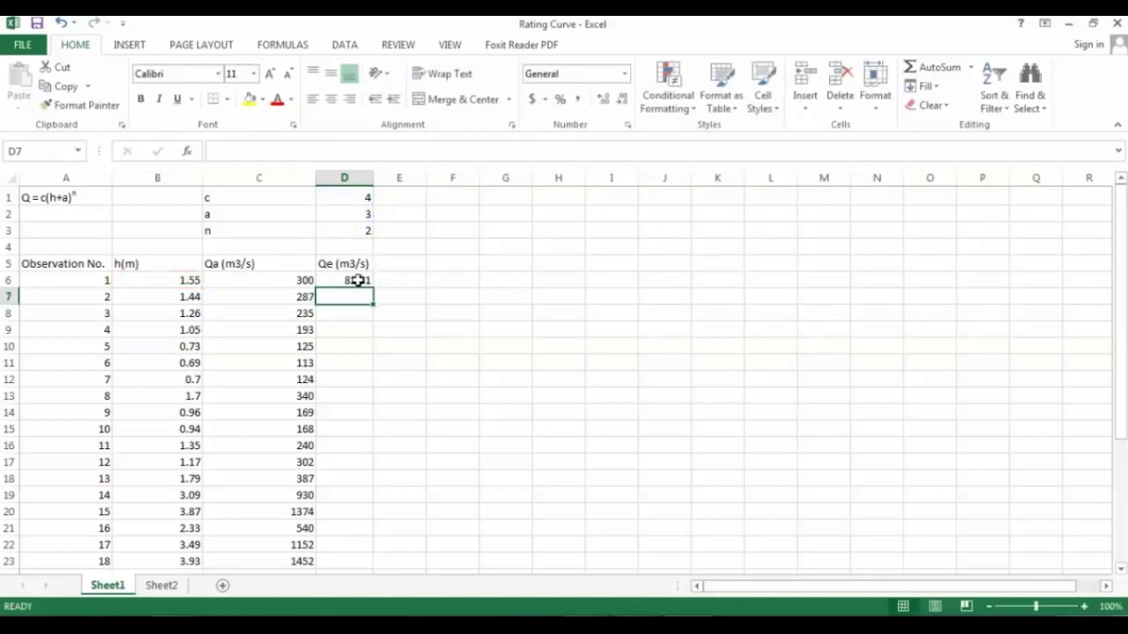
# - Fill the Qe formula from D6 down through all observation rows and narrow column C
pyautogui.click(356, 280)
pyautogui.doubleClick(372, 287)
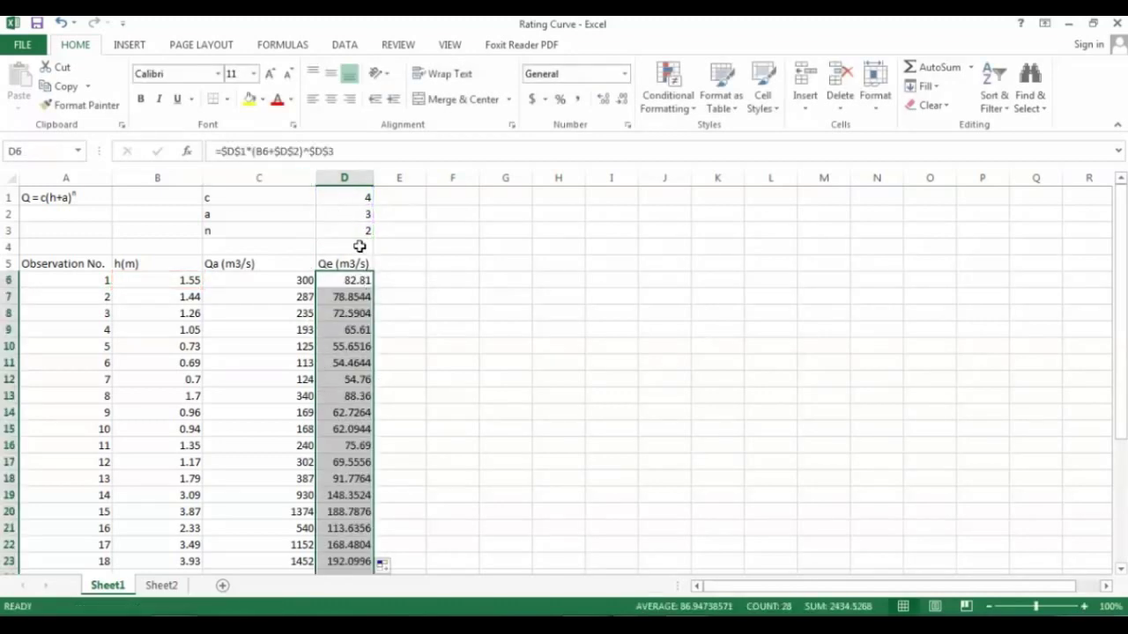
pyautogui.moveTo(315, 178); pyautogui.dragTo(283, 177)
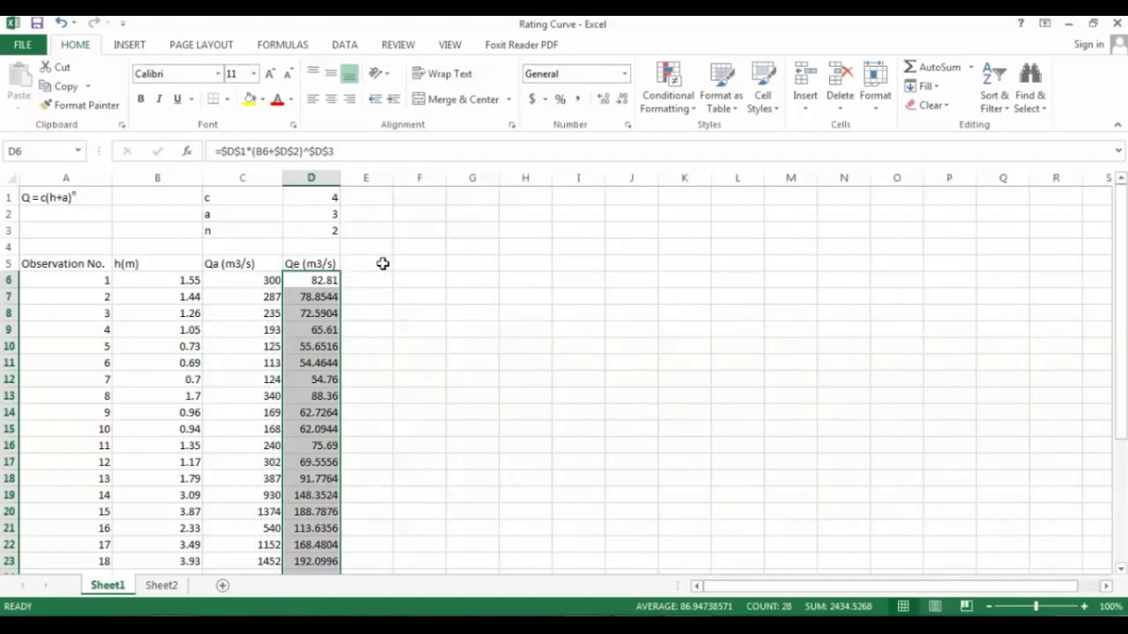
# - Widen column E and add the heading "Error = Qa-Qe" in E5
pyautogui.moveTo(389, 181); pyautogui.dragTo(420, 183)
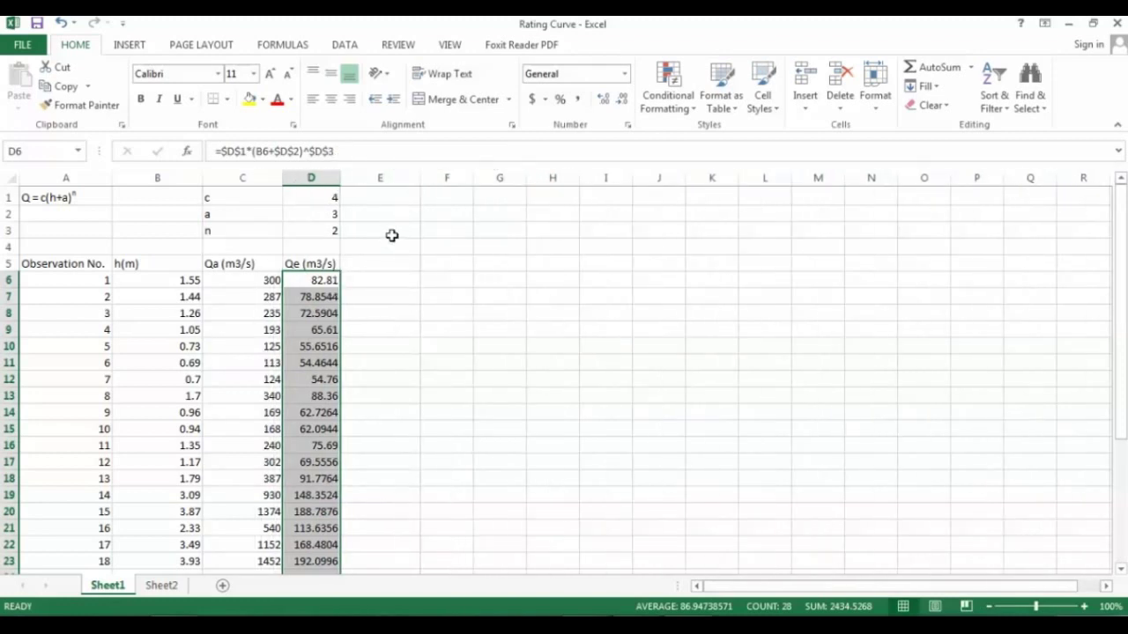
pyautogui.click(383, 262)
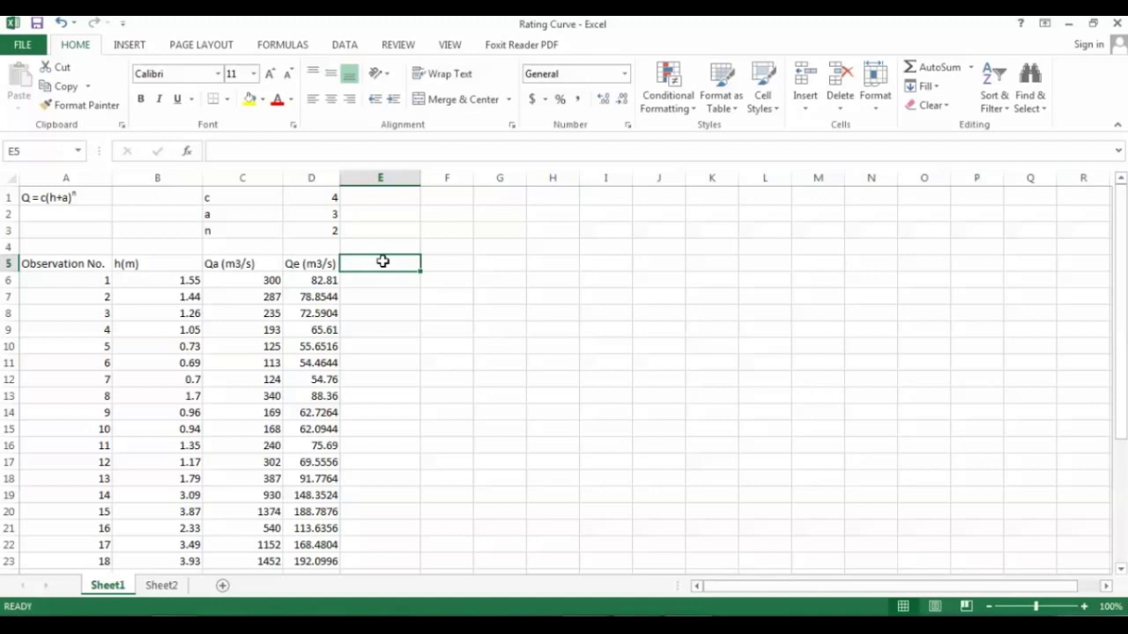
pyautogui.write('E')
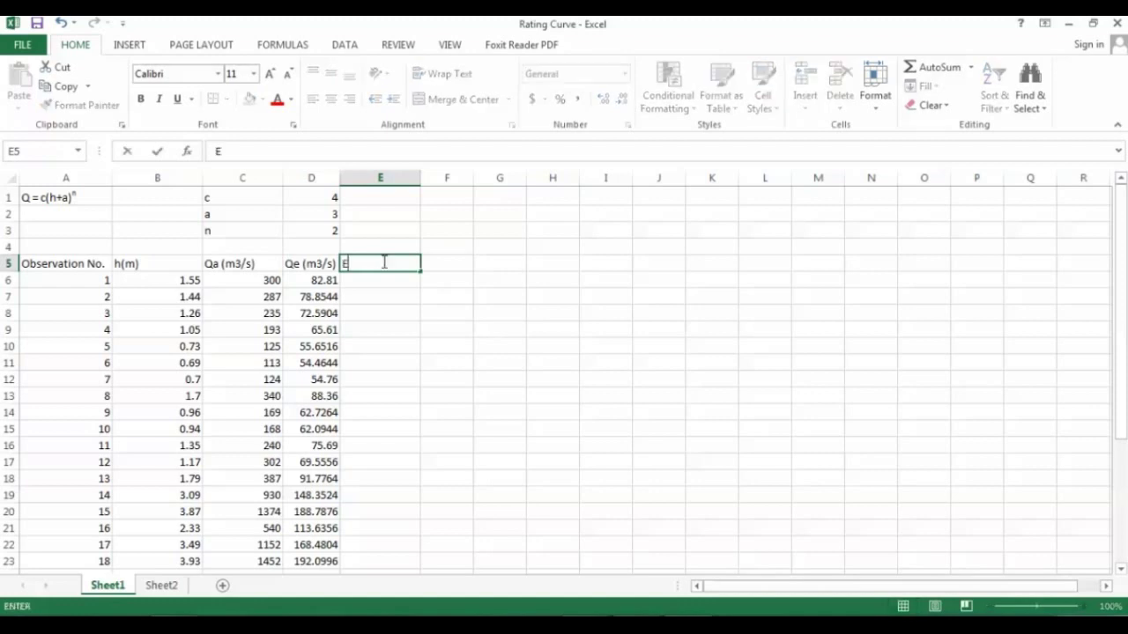
pyautogui.write('rror = Qa-Q')
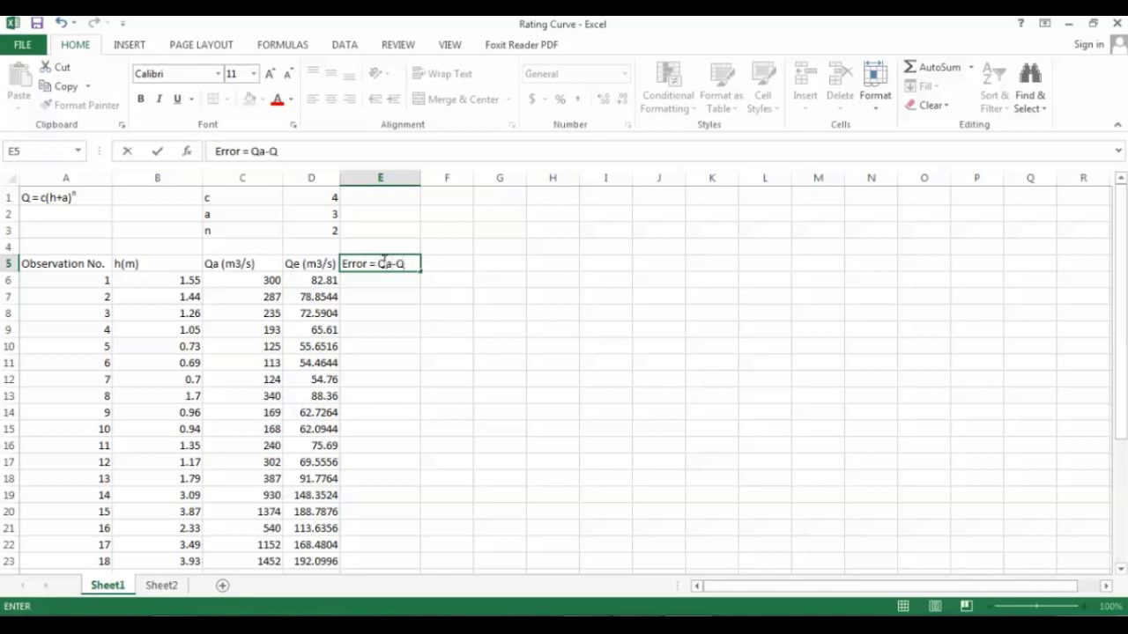
pyautogui.write('e')
pyautogui.click(411, 276)
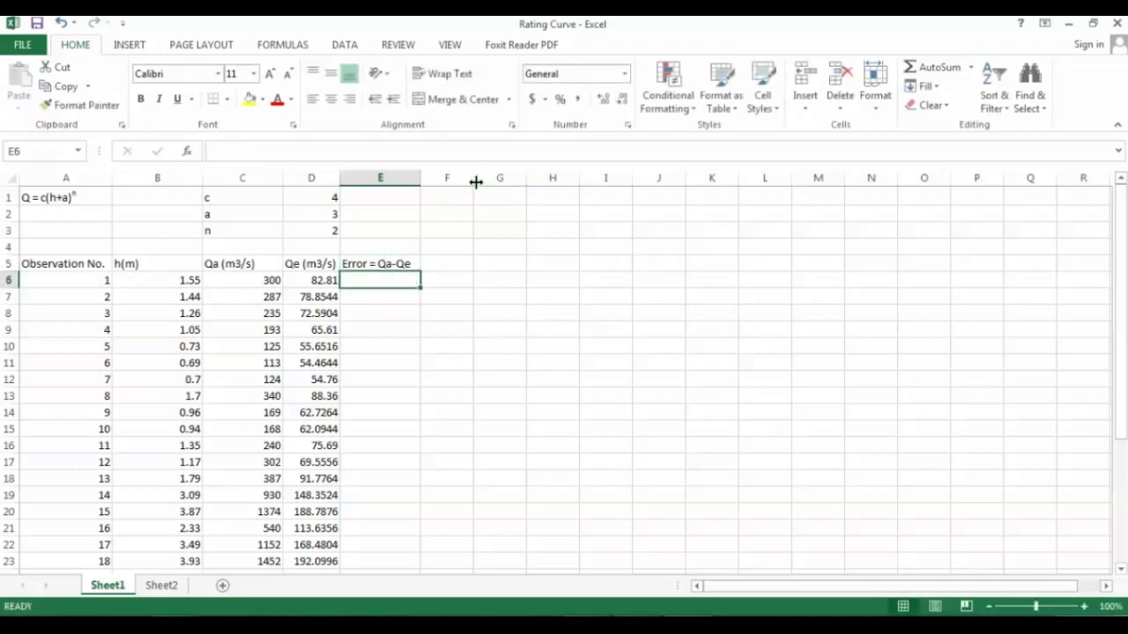
# - Widen column F and enter the error formula =C6-D6 in cell E6
pyautogui.moveTo(474, 182); pyautogui.dragTo(517, 182)
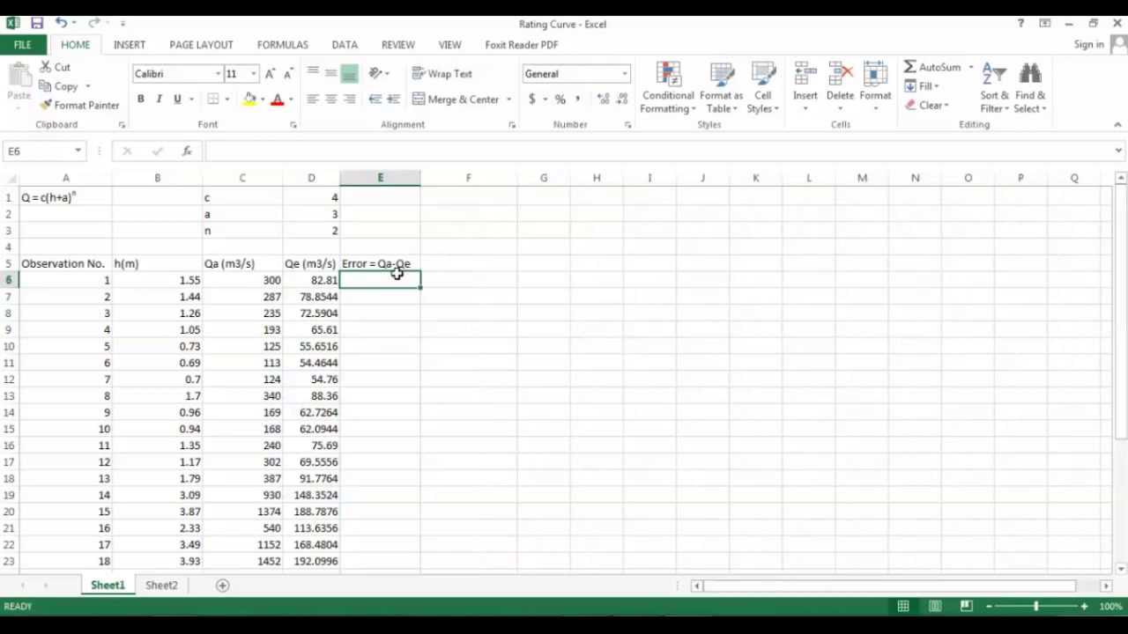
pyautogui.write('=')
pyautogui.click(261, 280)
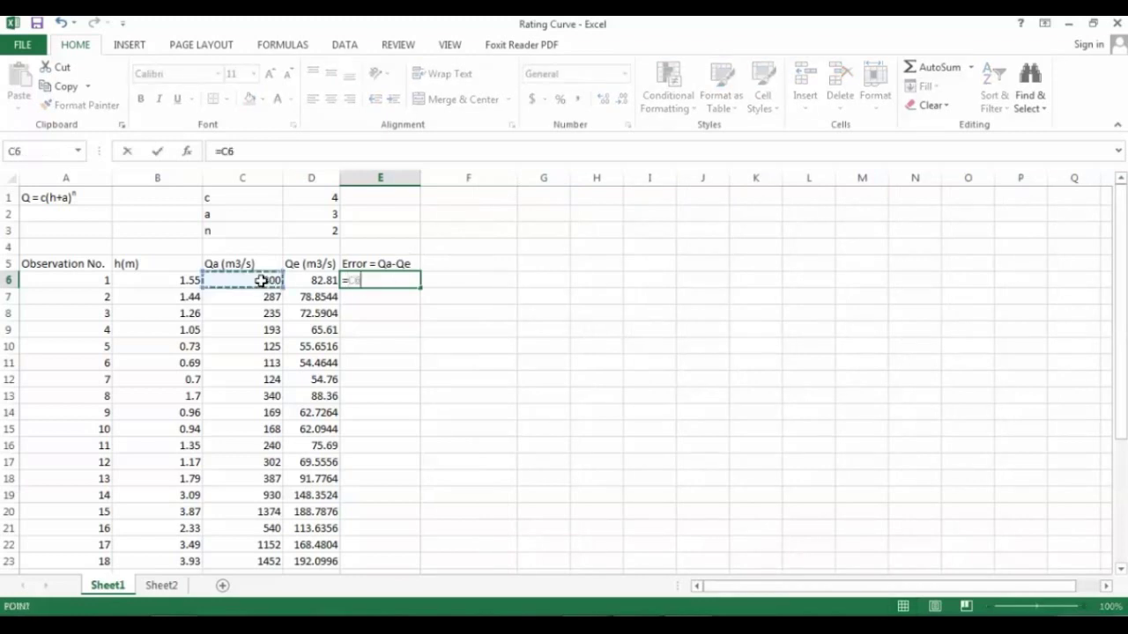
pyautogui.write('-')
pyautogui.click(322, 281)
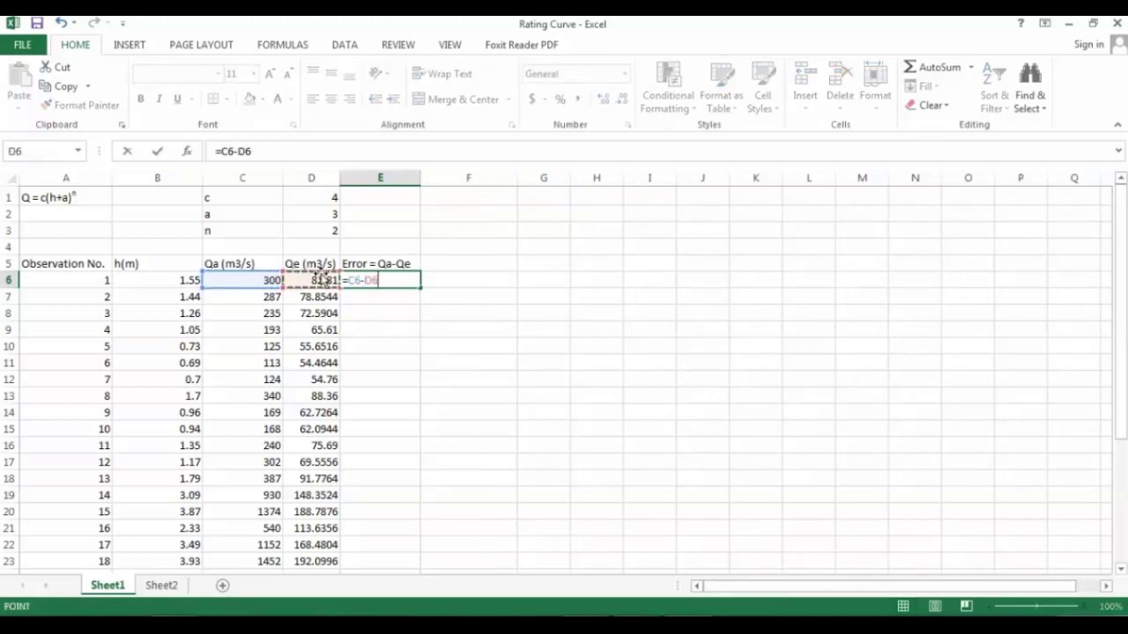
pyautogui.press('Return')
# - Fill the error formula from E6 down through all observation rows
pyautogui.click(398, 281)
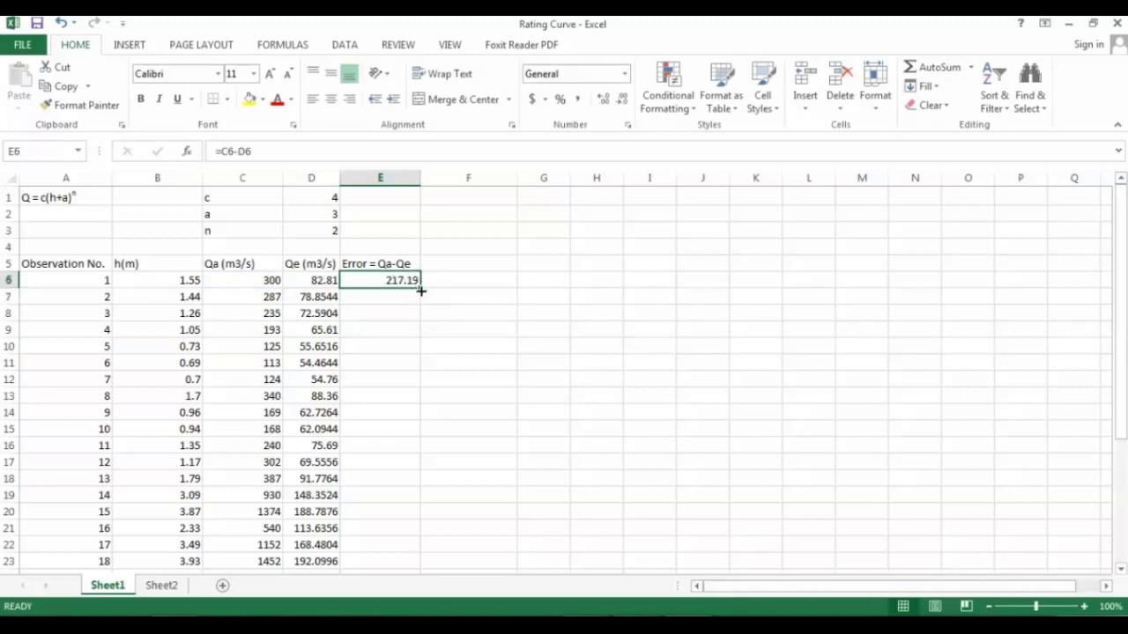
pyautogui.doubleClick(421, 288)
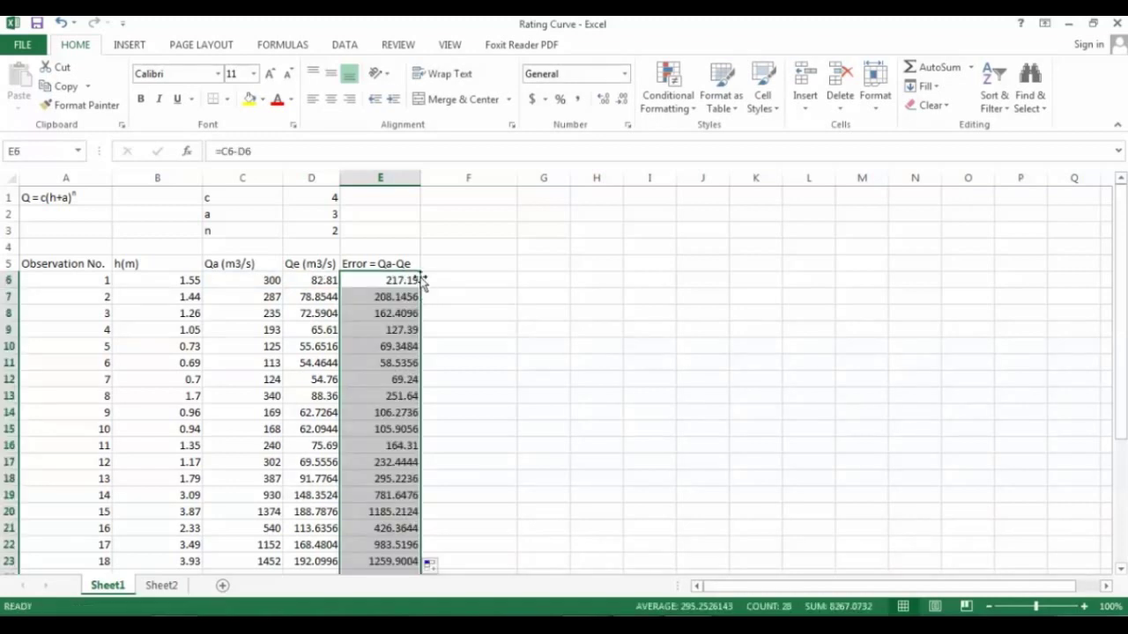
pyautogui.moveTo(1121, 256)
pyautogui.mouseDown()
pyautogui.moveTo(1121, 379)
pyautogui.moveTo(1121, 255)
pyautogui.mouseUp()
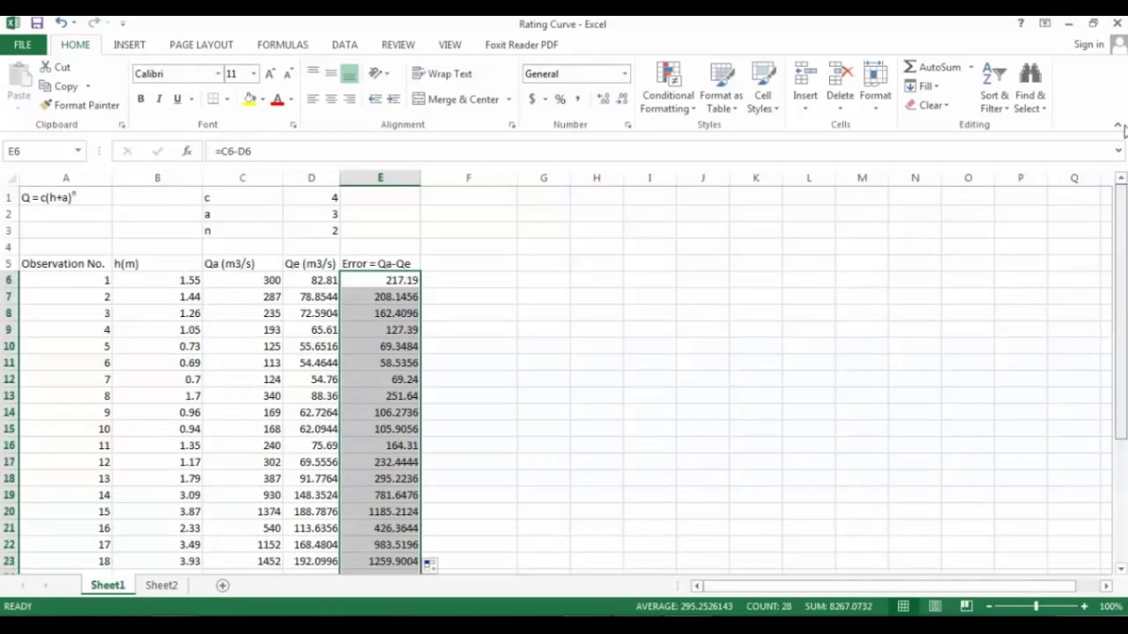
# - Add the heading "Square of error" in F5 and enter the formula =E6^2 in F6
pyautogui.click(444, 263)
pyautogui.write('Square of error')
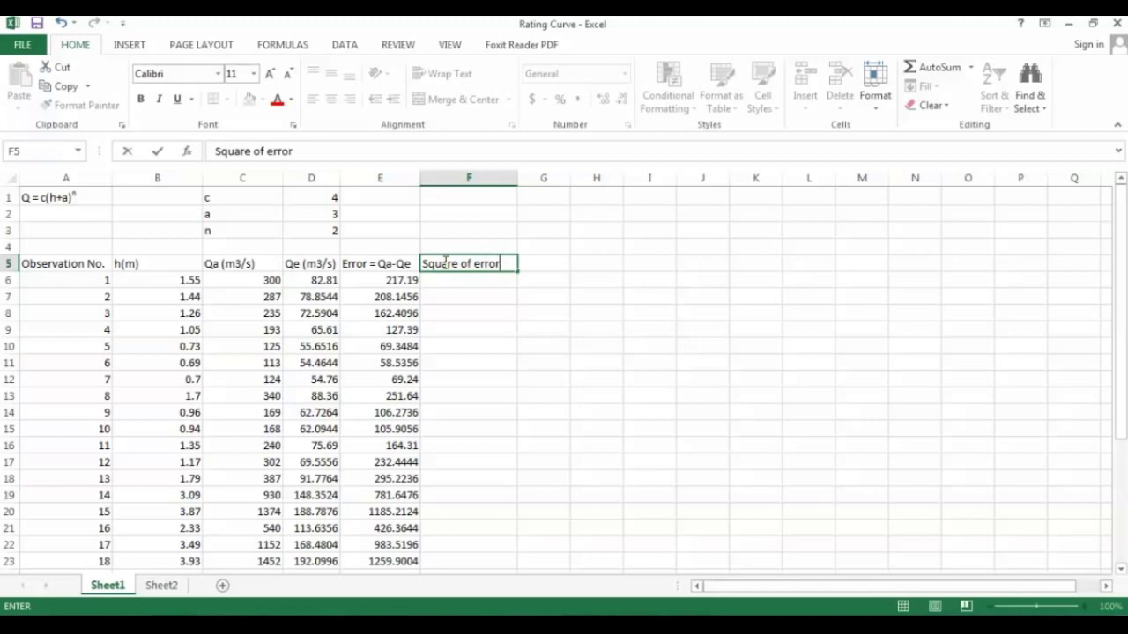
pyautogui.click(435, 280)
pyautogui.write('=')
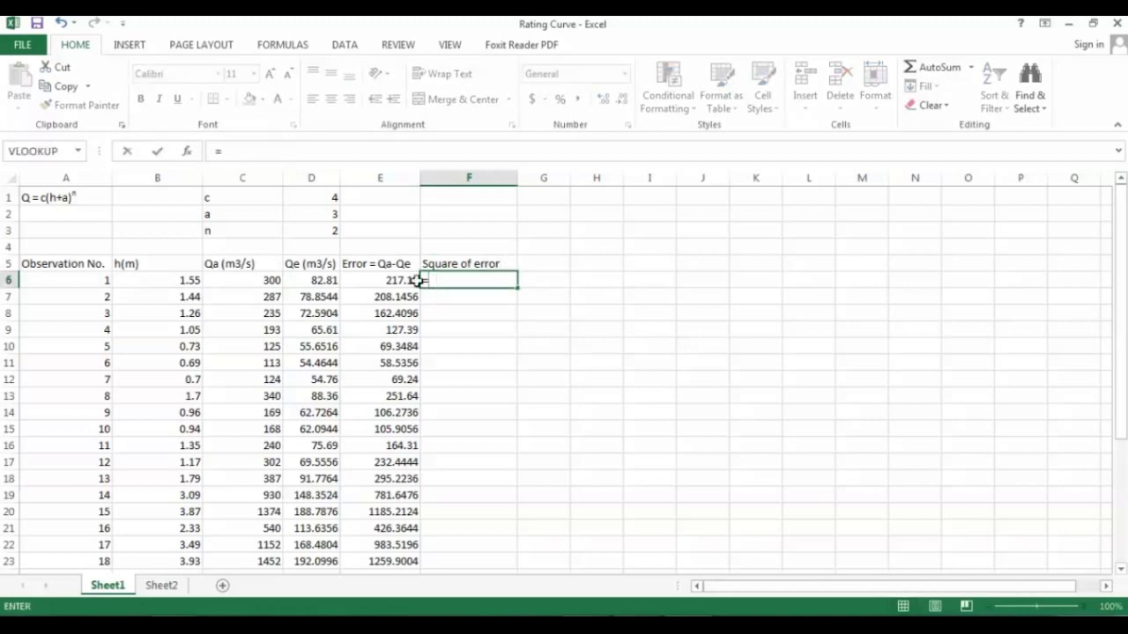
pyautogui.click(398, 280)
pyautogui.write('^2')
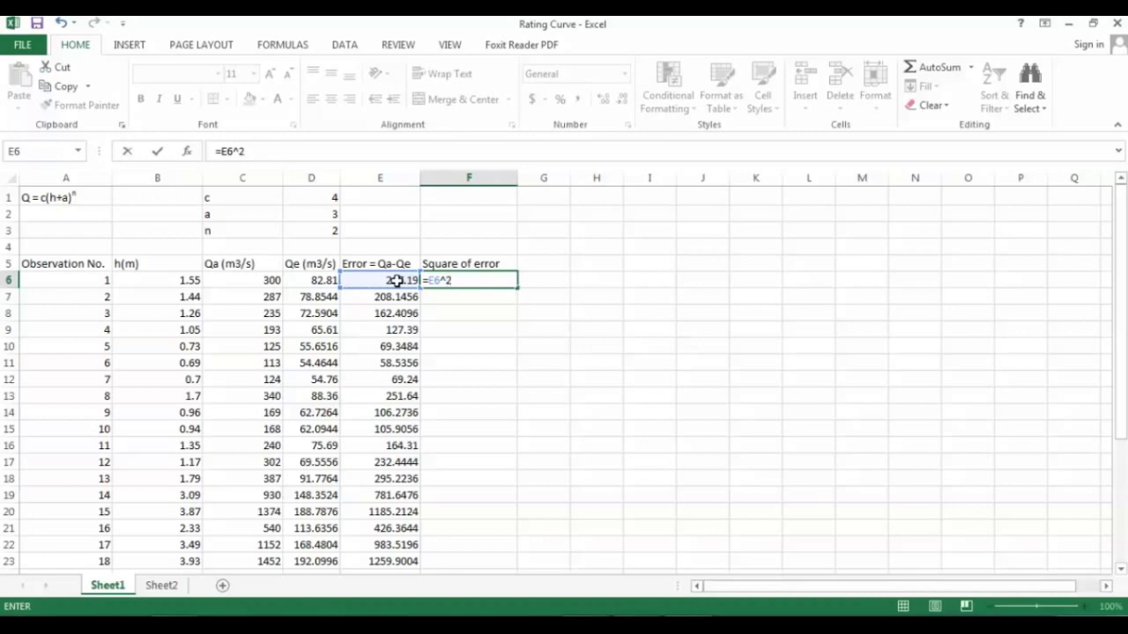
pyautogui.press('Return')
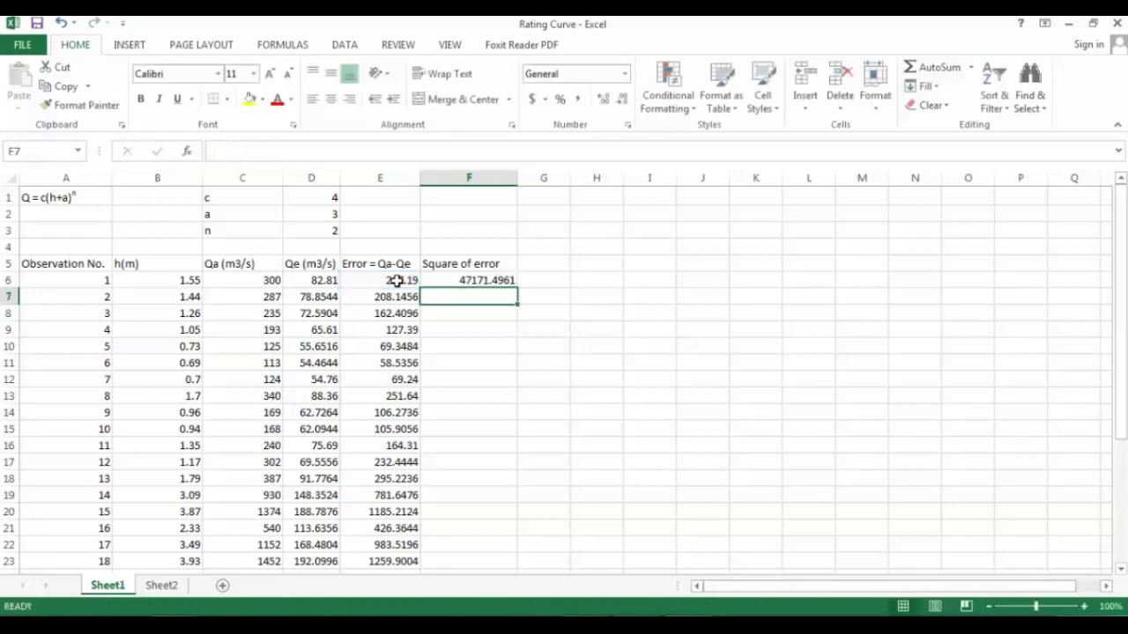
# - Fill the squared-error formula from F6 down to F33 and total the column with Sum in F34
pyautogui.click(486, 280)
pyautogui.doubleClick(517, 286)
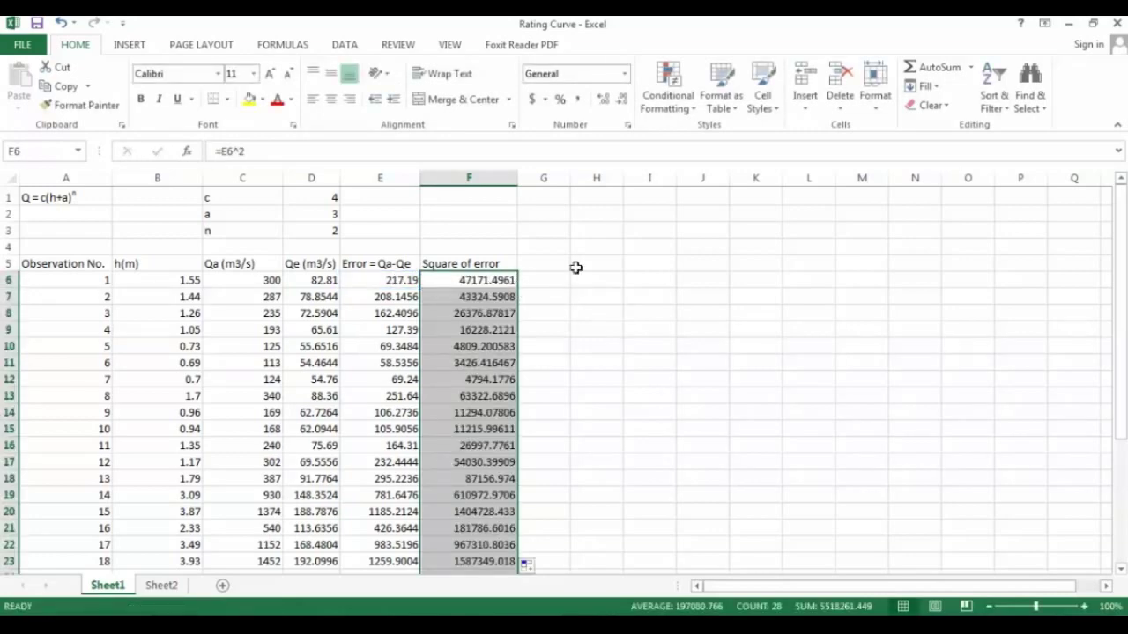
pyautogui.moveTo(1125, 276); pyautogui.dragTo(1125, 282)
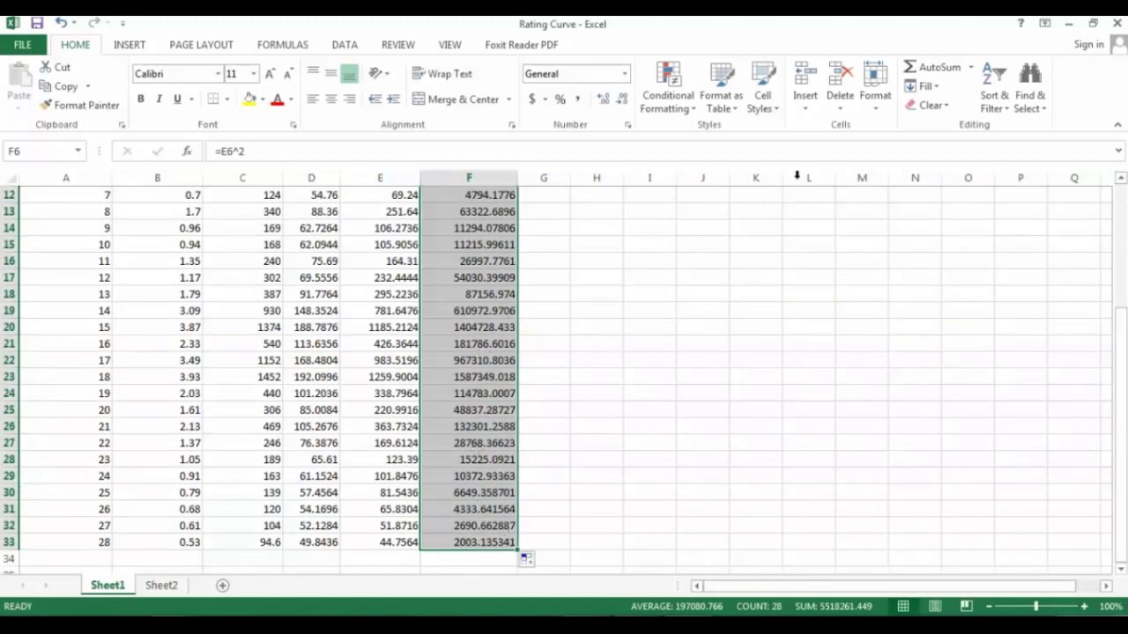
pyautogui.click(970, 67)
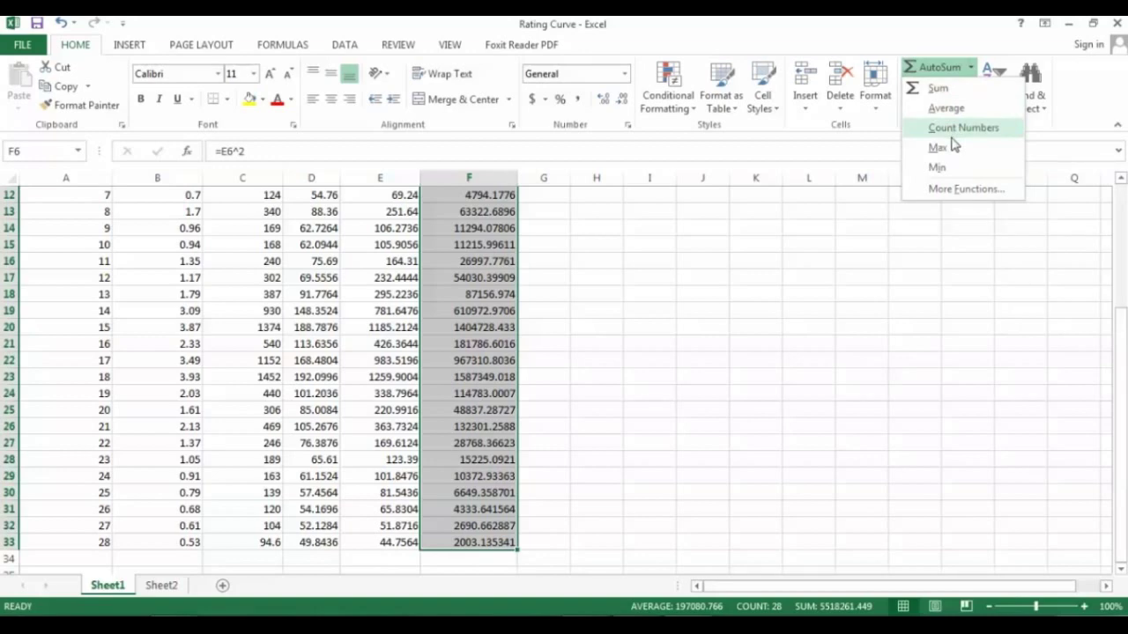
pyautogui.click(938, 88)
pyautogui.moveTo(1122, 300); pyautogui.dragTo(1122, 314)
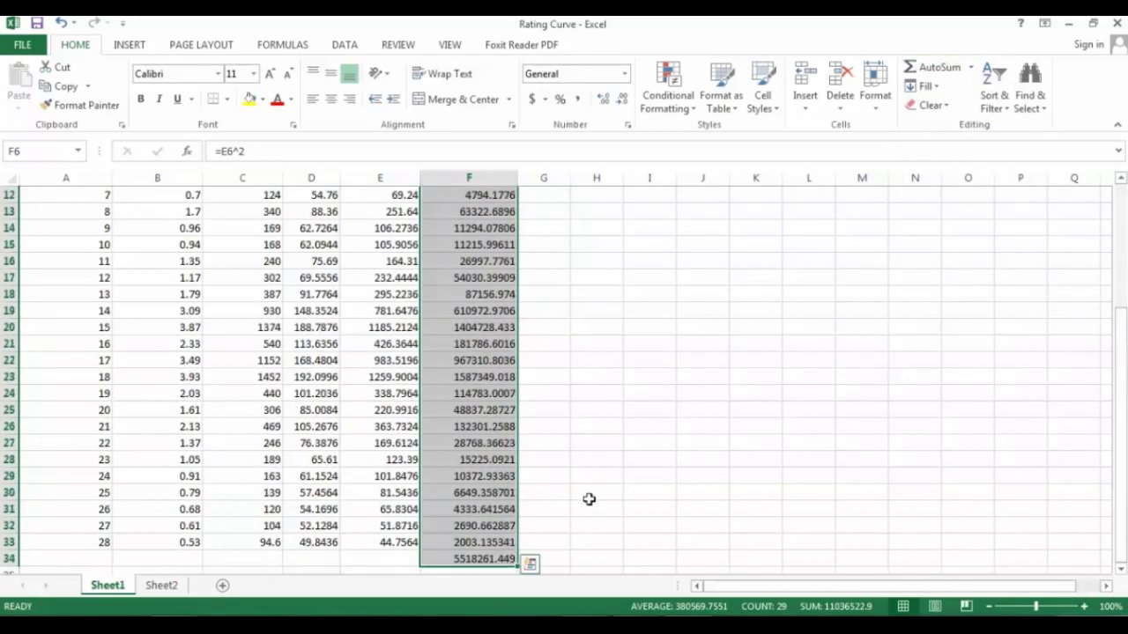
# - Label the total with "Sum of Error Sqr" in E34 and widen column E to fit the text
pyautogui.click(386, 559)
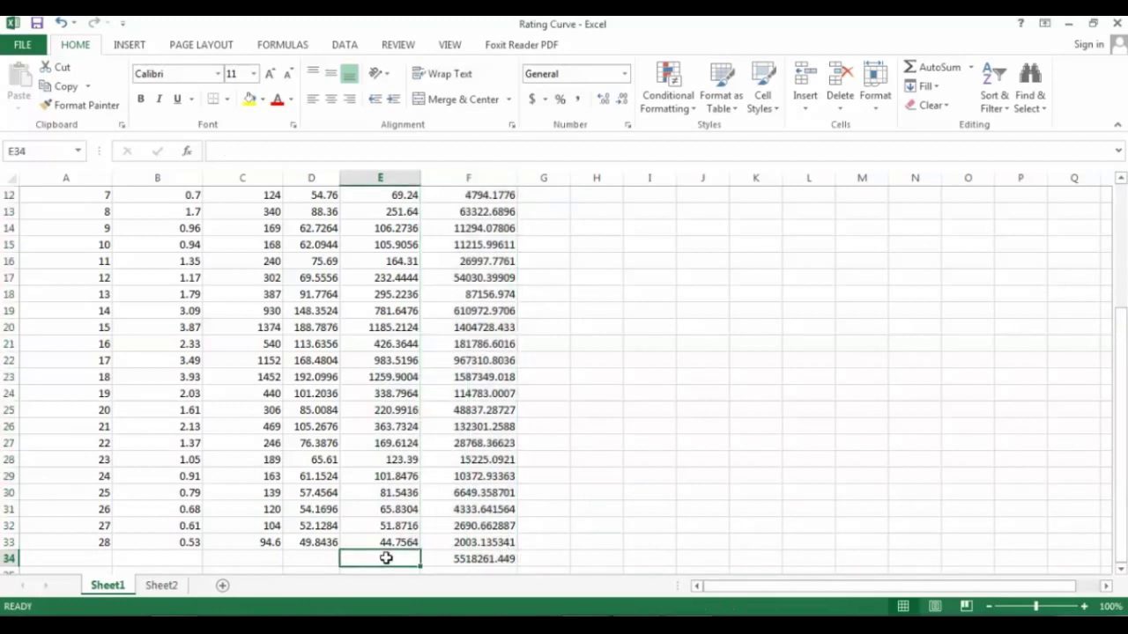
pyautogui.write('Sum of Er')
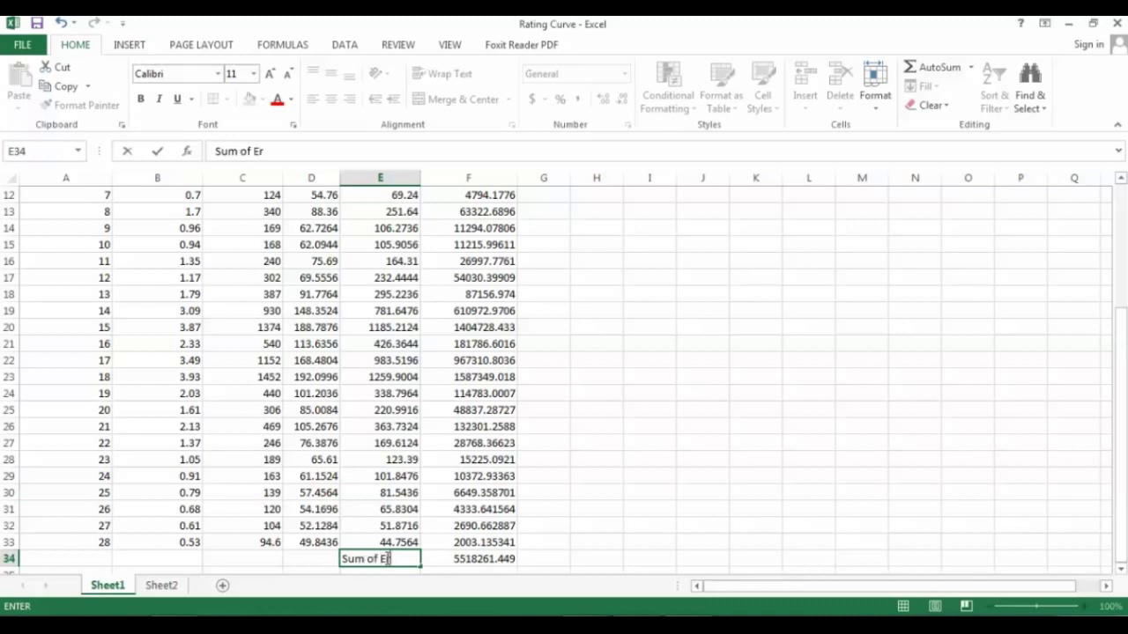
pyautogui.write('ror Sq')
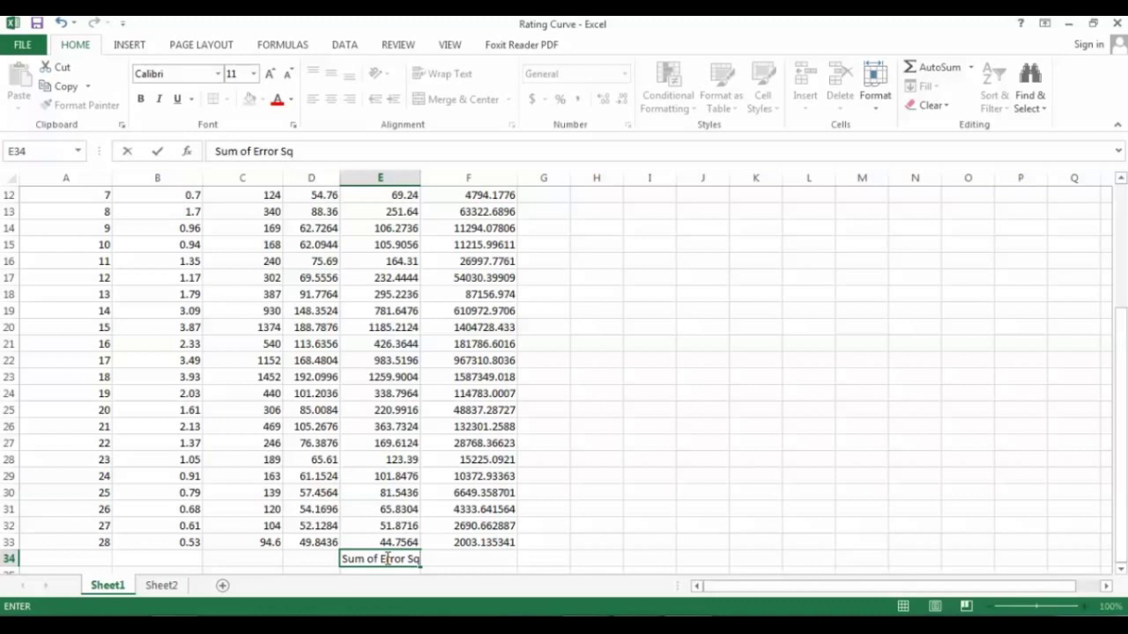
pyautogui.write('r')
pyautogui.click(562, 544)
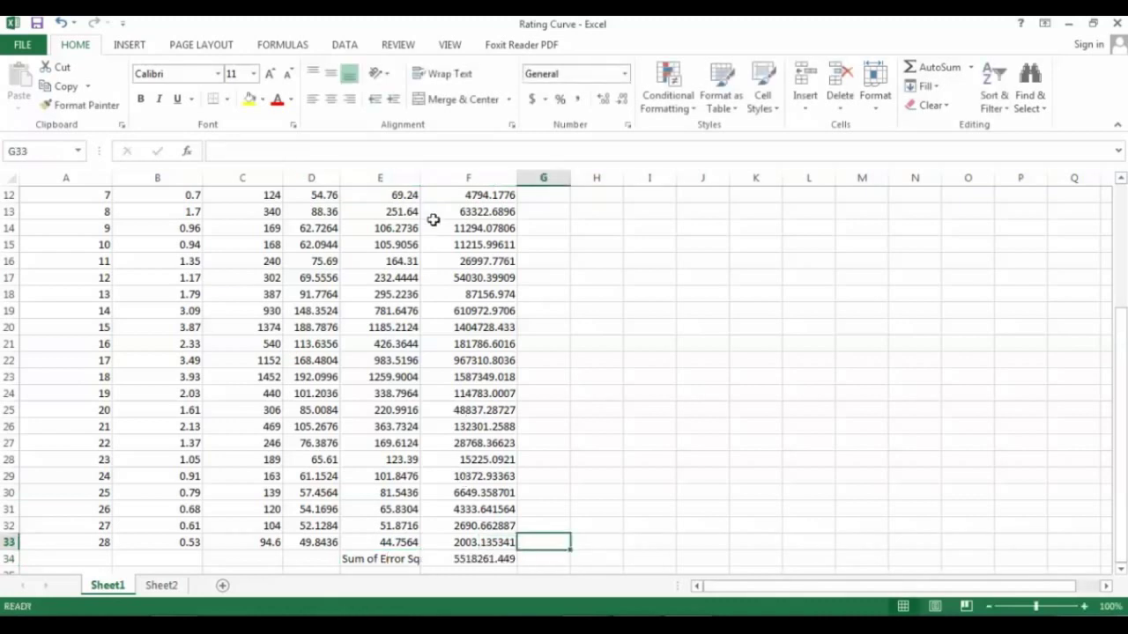
pyautogui.moveTo(423, 177); pyautogui.dragTo(431, 177)
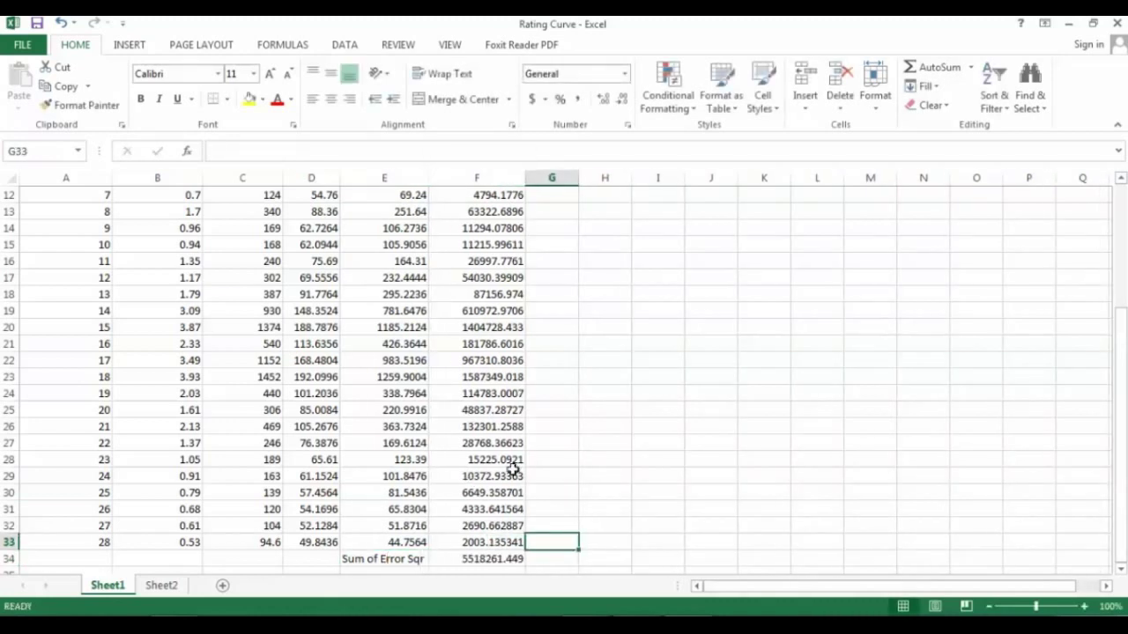
# - Select the sum of squared errors in F34 and locate the Solver command among the data tools
pyautogui.click(491, 557)
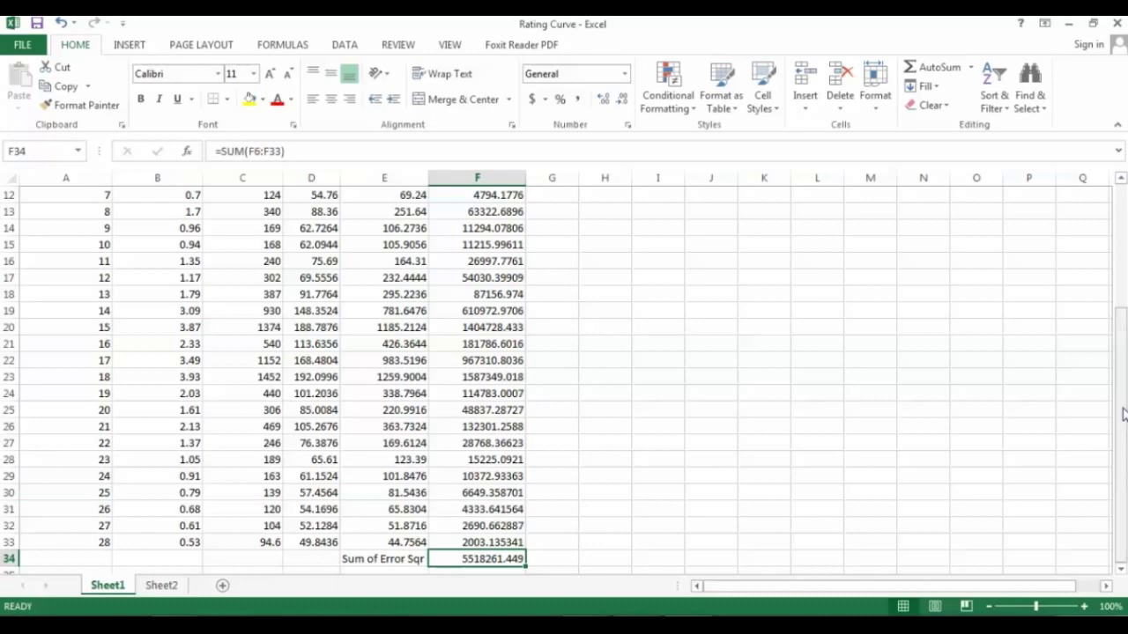
pyautogui.moveTo(1122, 414); pyautogui.dragTo(1123, 190)
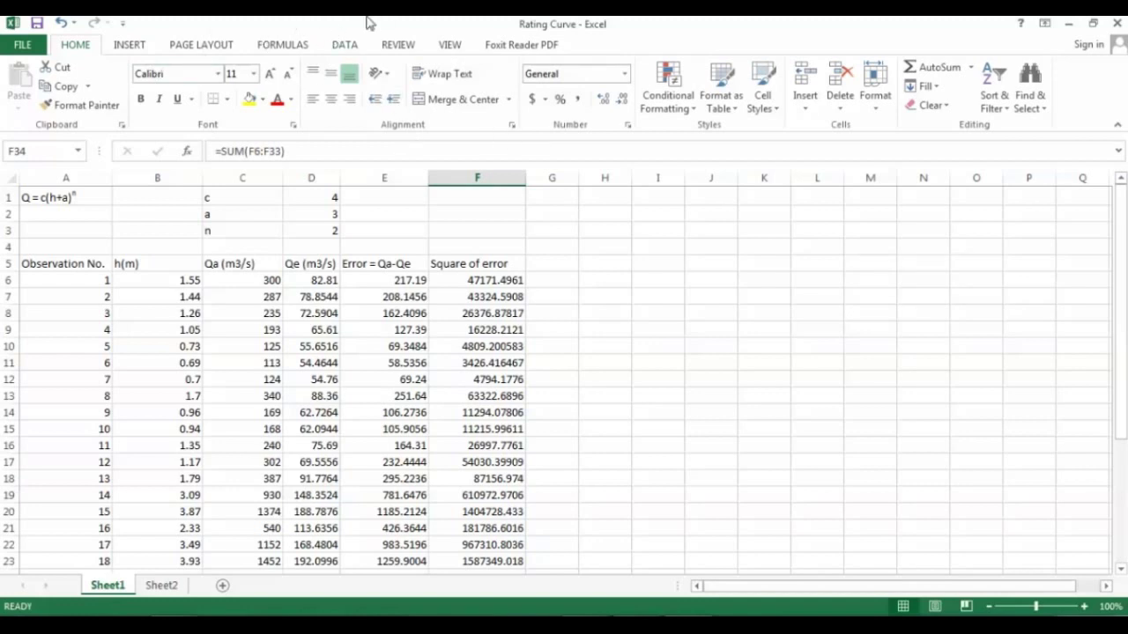
pyautogui.click(351, 49)
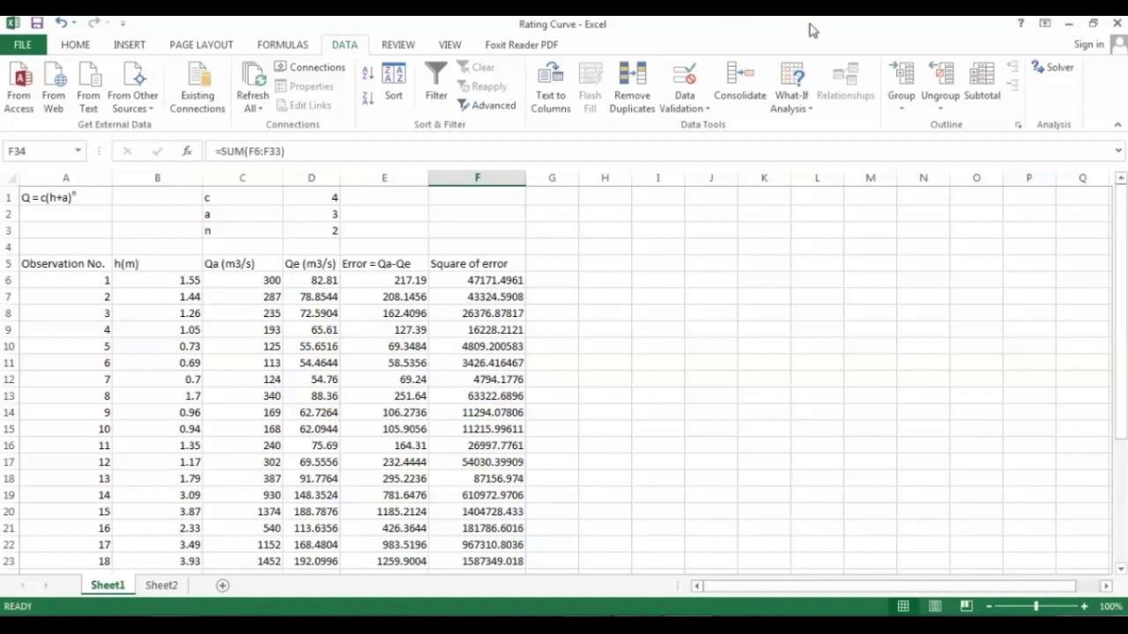
pyautogui.click(1051, 78)
pyautogui.click(1051, 75)
# - Check in the Excel options whether the Solver Add-in is among the active add-ins, and close the options
pyautogui.click(13, 38)
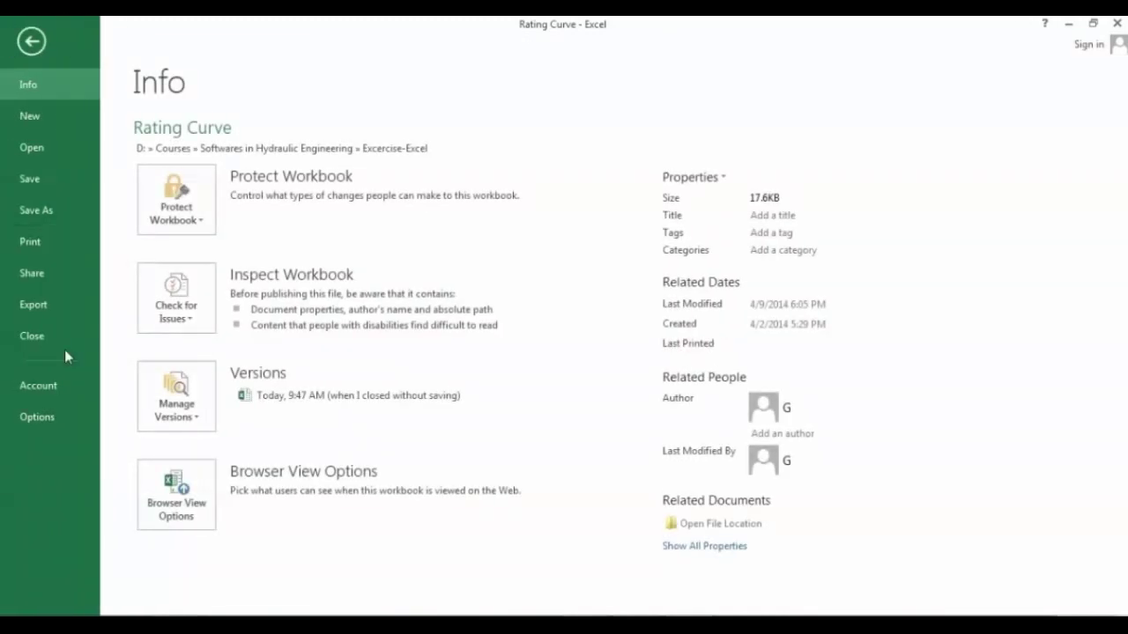
pyautogui.click(50, 414)
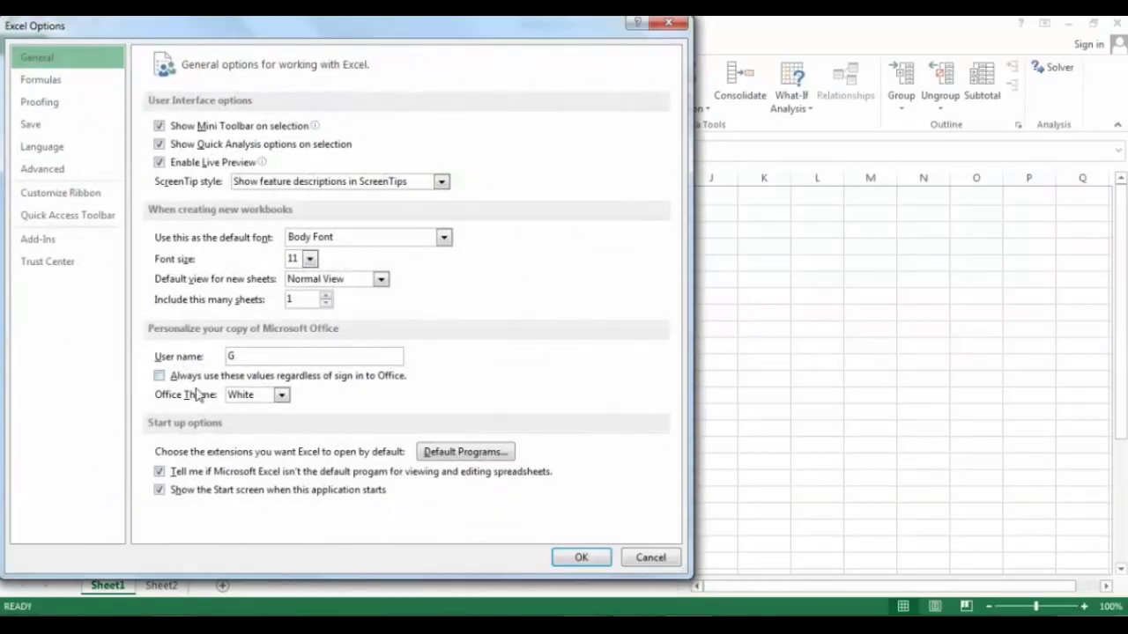
pyautogui.click(39, 239)
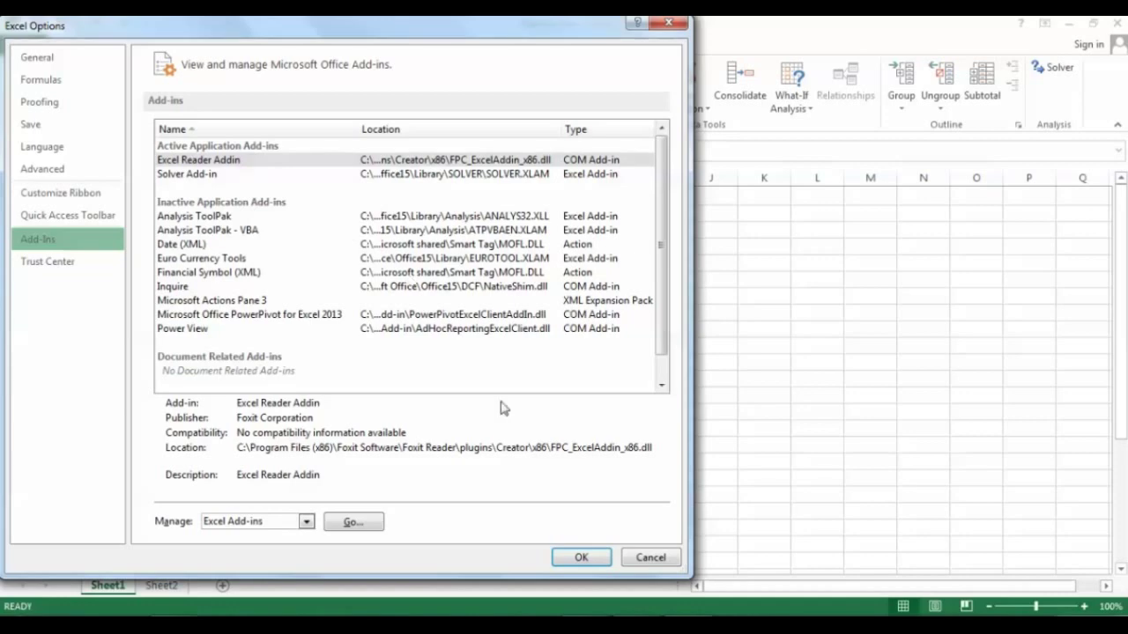
pyautogui.click(577, 556)
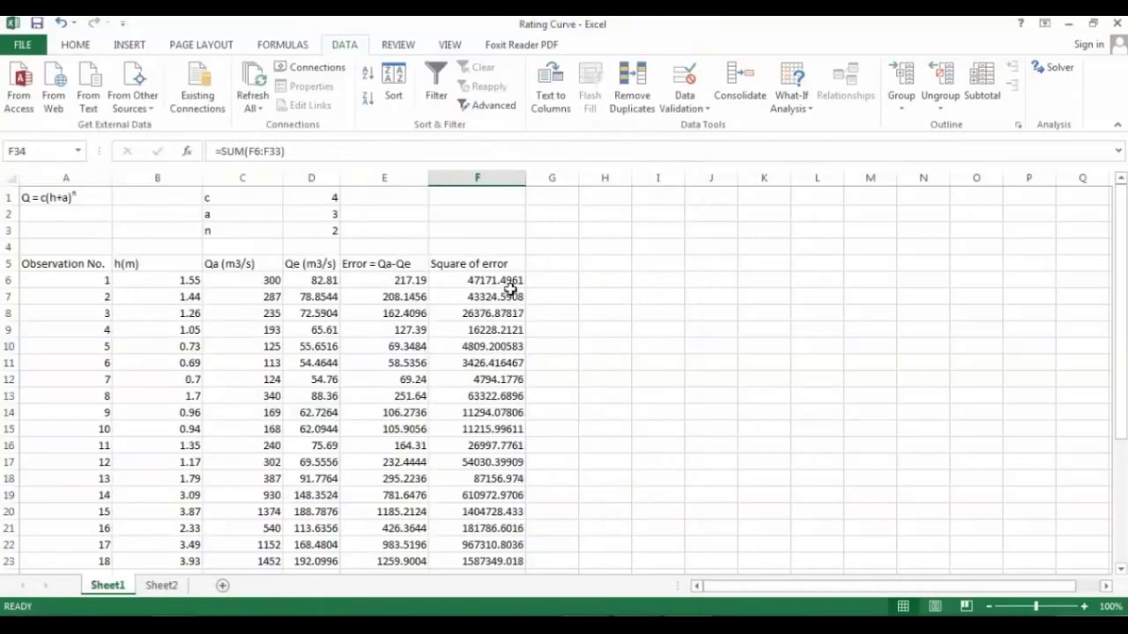
# - Open Solver and set its objective to the sum of squared errors in $F$34
pyautogui.moveTo(1120, 189)
pyautogui.mouseDown()
pyautogui.moveTo(1120, 207)
pyautogui.moveTo(1120, 187)
pyautogui.mouseUp()
pyautogui.click(1044, 68)
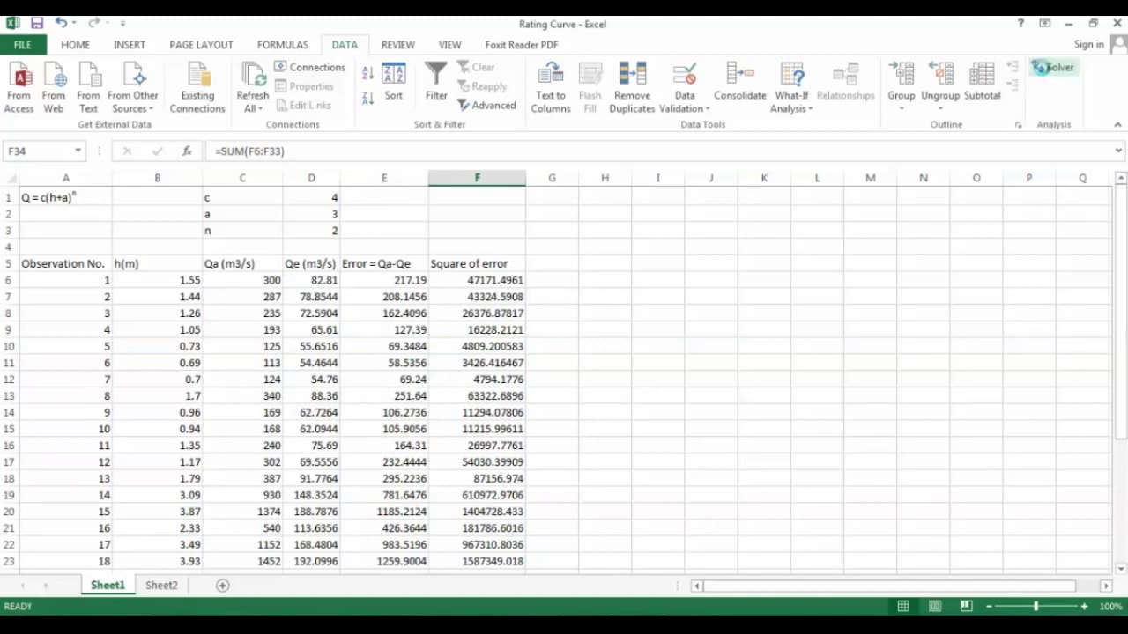
pyautogui.click(604, 379)
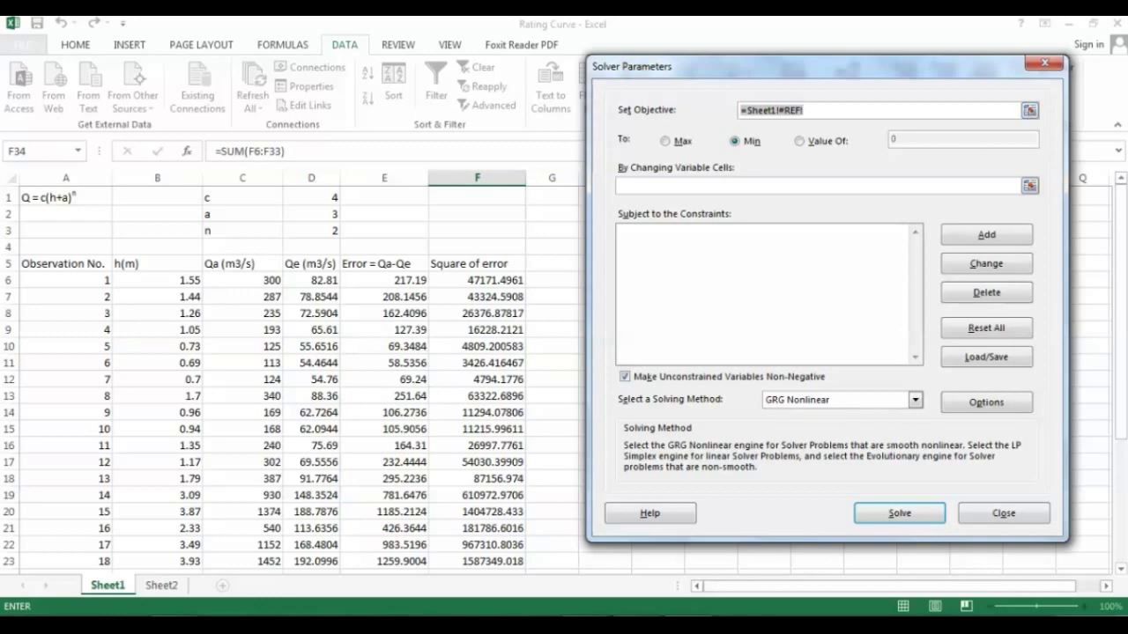
pyautogui.scroll(-3, 291, 379)
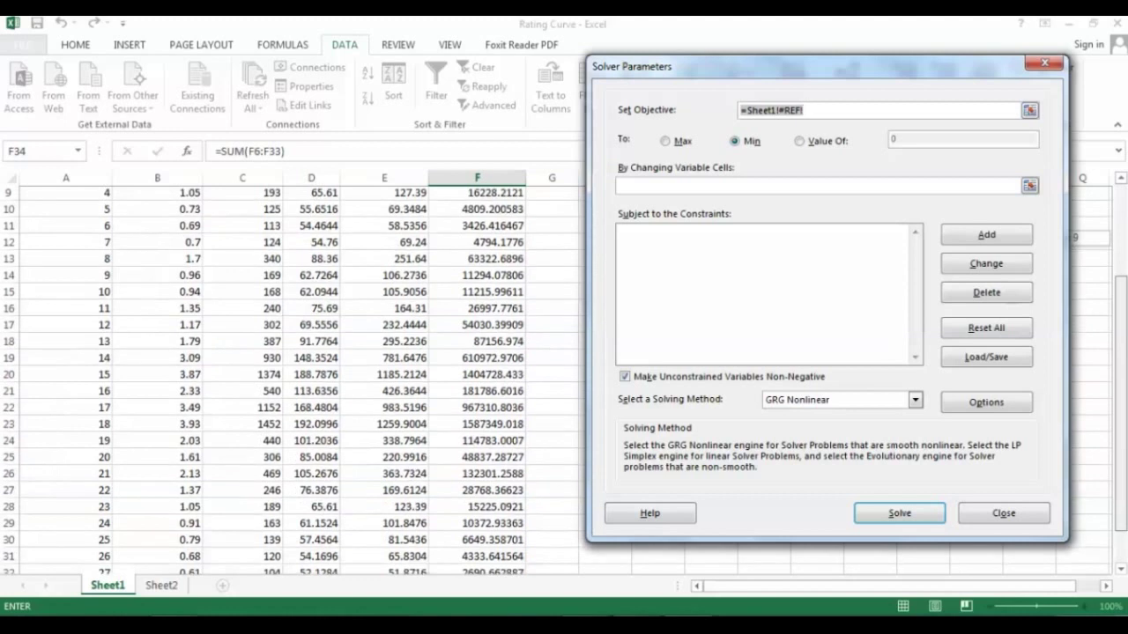
pyautogui.scroll(-1, 291, 378)
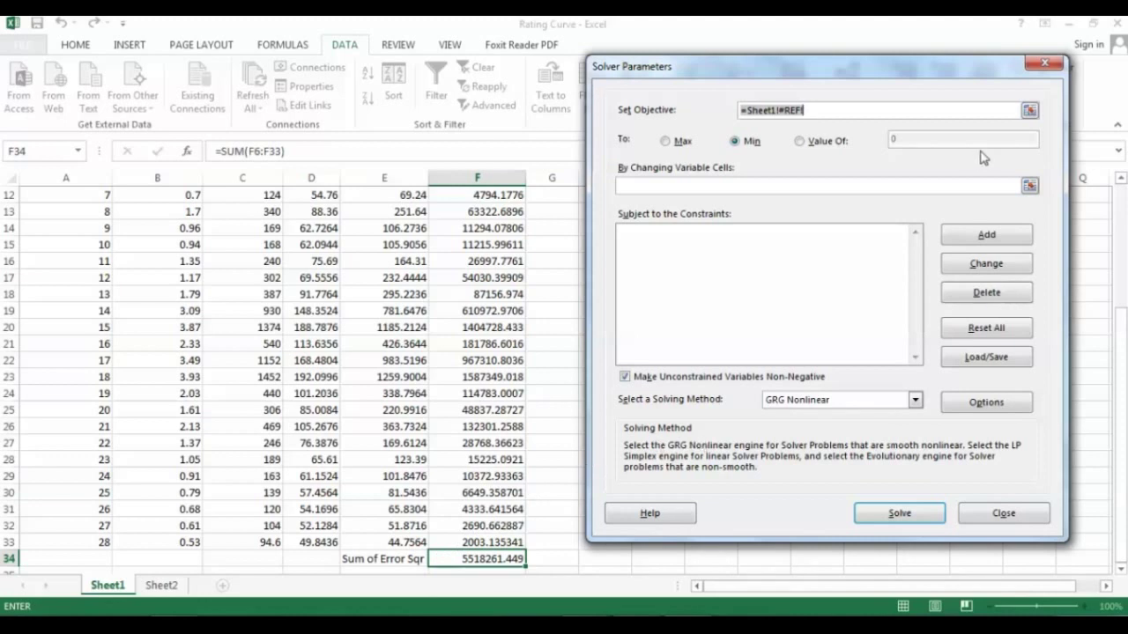
pyautogui.click(1029, 110)
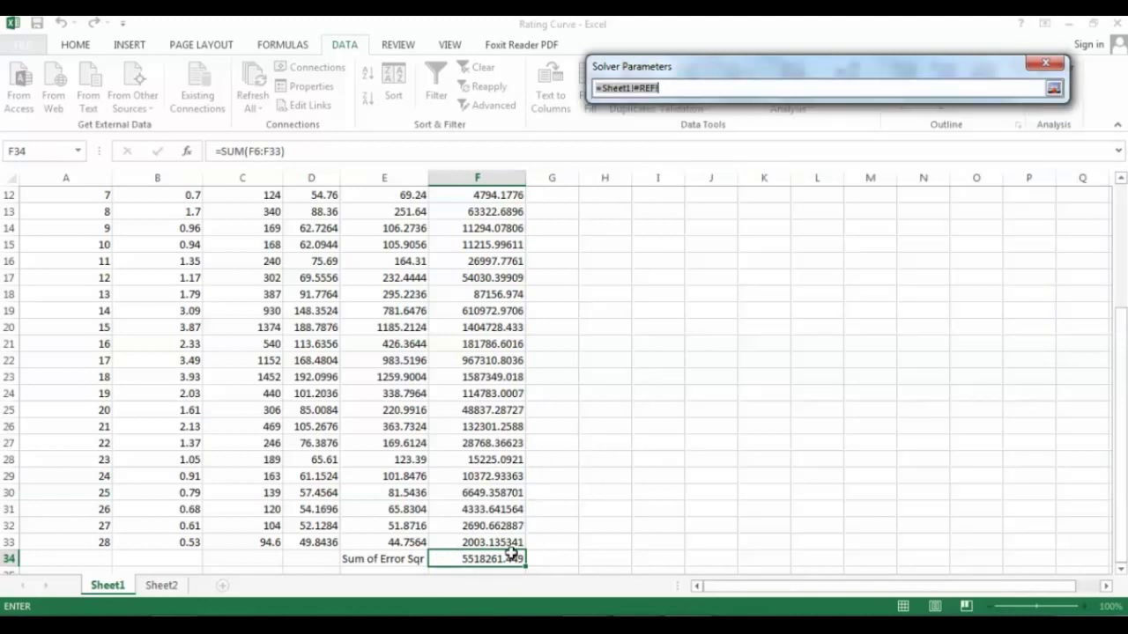
pyautogui.click(508, 559)
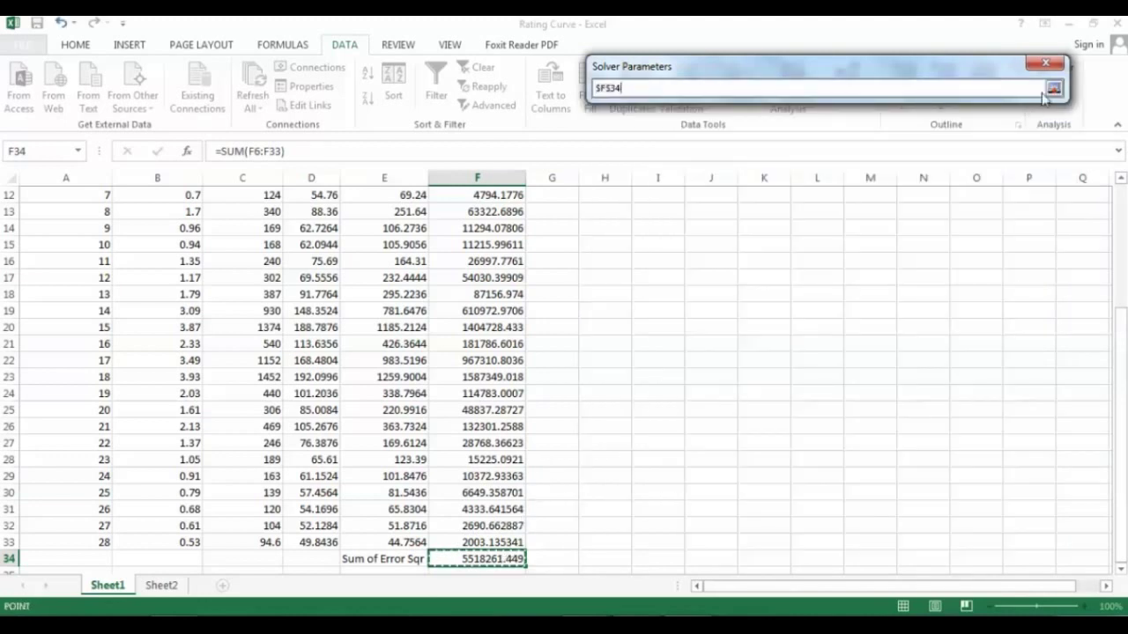
pyautogui.click(1054, 90)
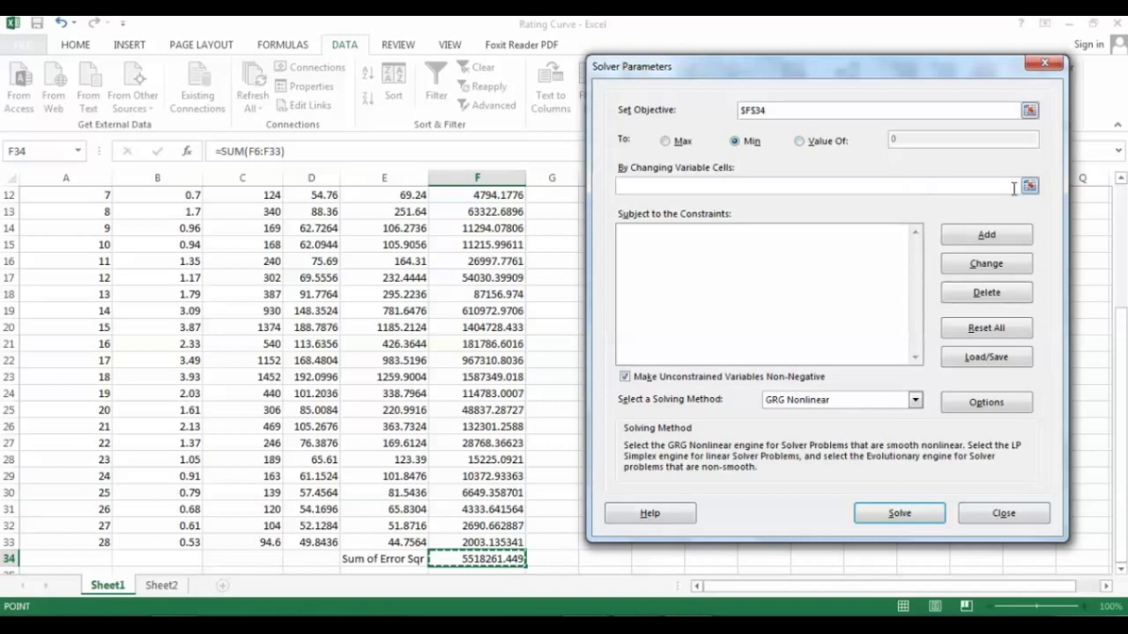
# - Set the Solver variable cells to the c, a and n values in $D$1:$D$3, solve for the minimum and keep the solution
pyautogui.click(1030, 186)
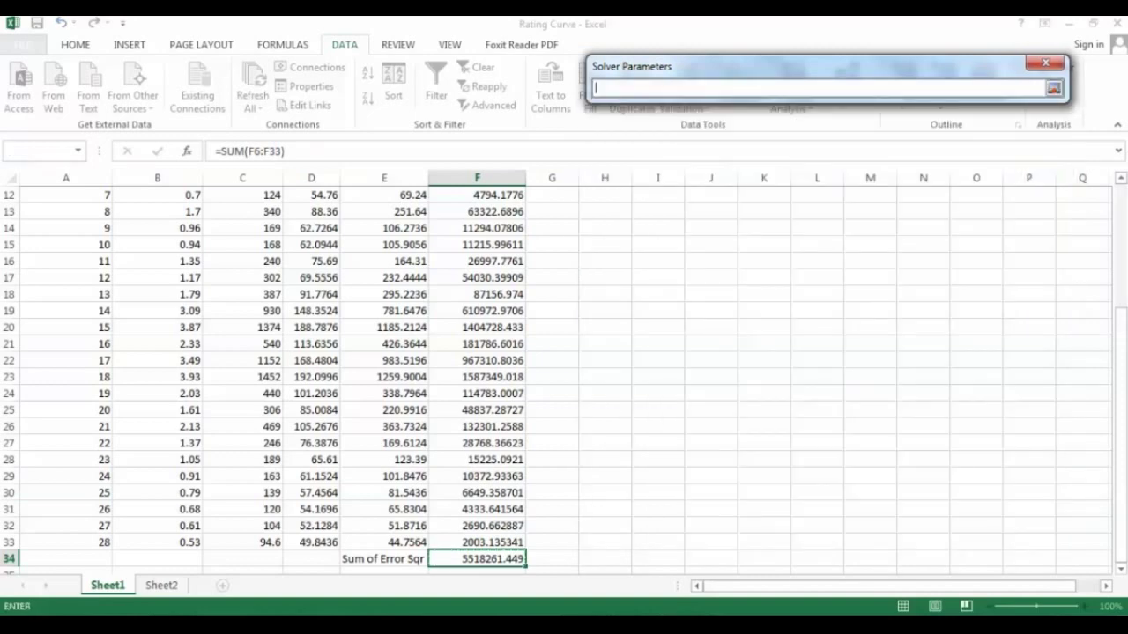
pyautogui.moveTo(1121, 387); pyautogui.dragTo(1121, 263)
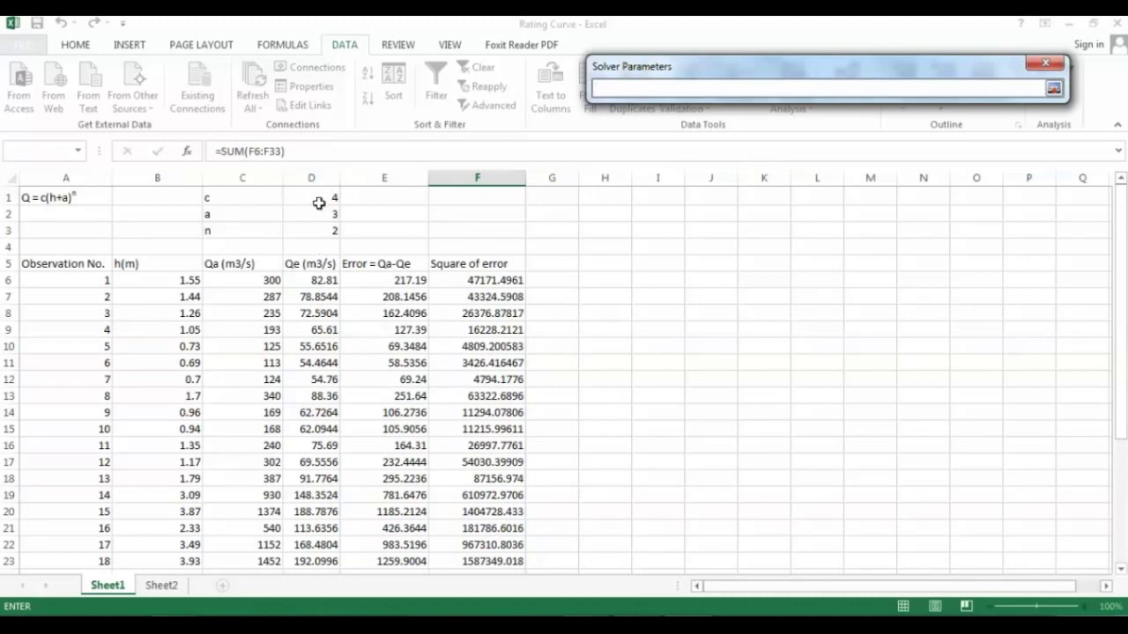
pyautogui.moveTo(314, 196); pyautogui.dragTo(326, 235)
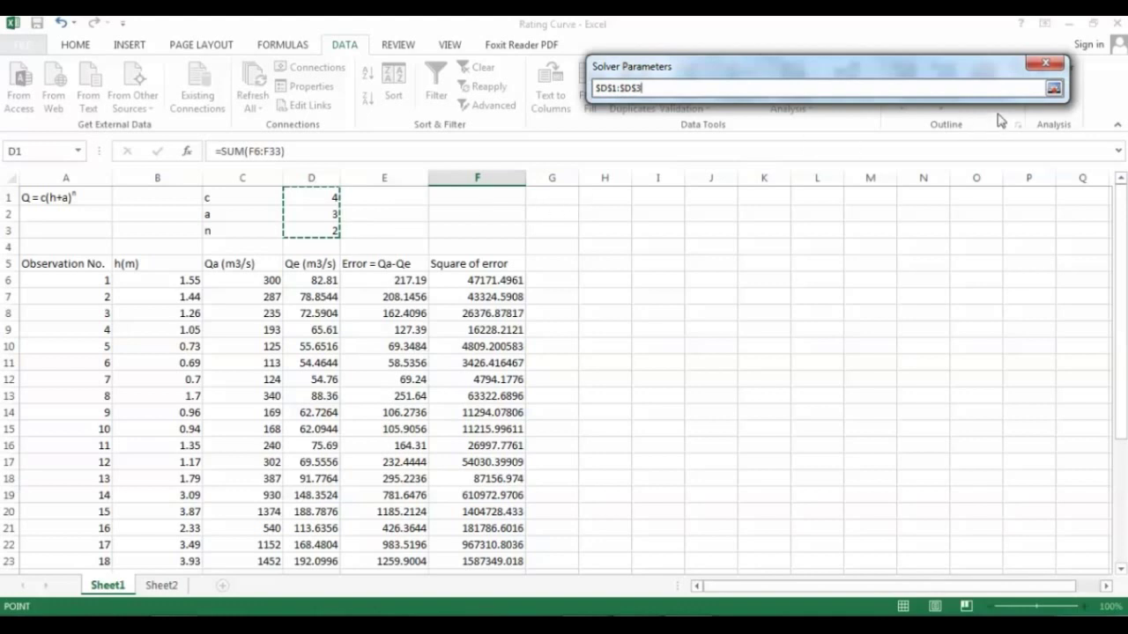
pyautogui.click(1054, 89)
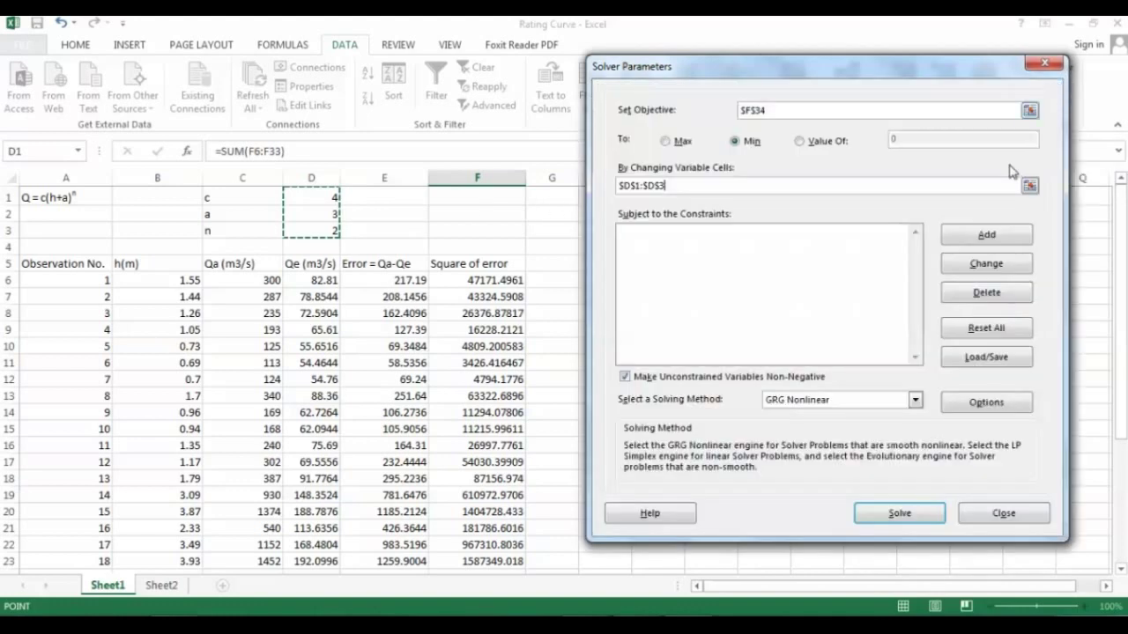
pyautogui.click(899, 514)
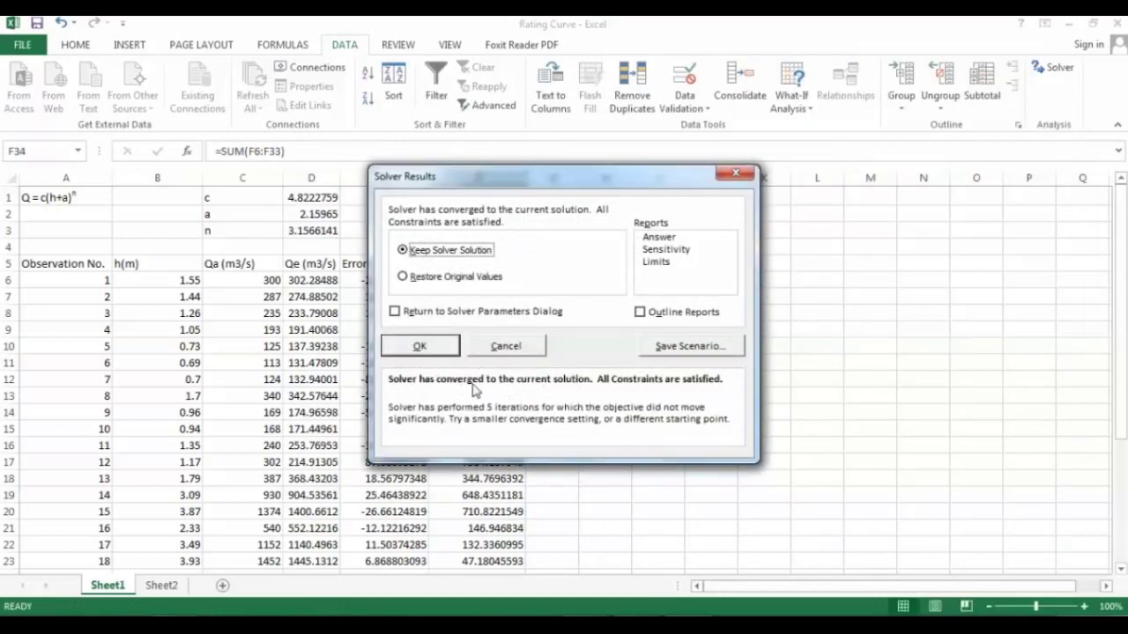
pyautogui.click(434, 354)
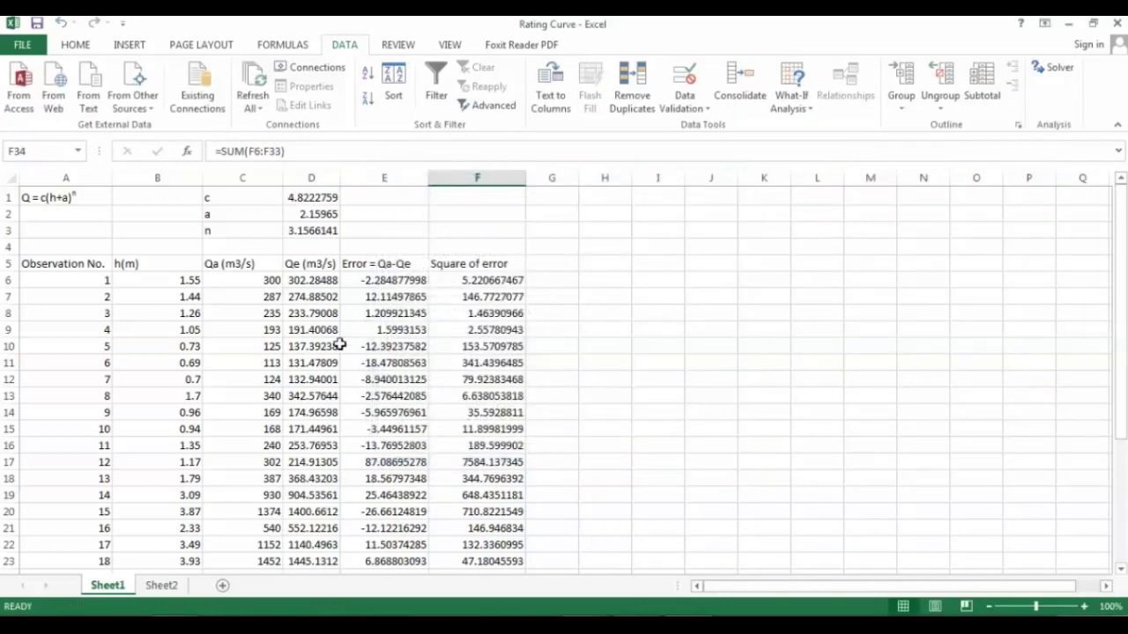
# - Compare the observed discharges Qa with the estimated discharges Qe for the first three observations
pyautogui.click(256, 278)
pyautogui.click(323, 280)
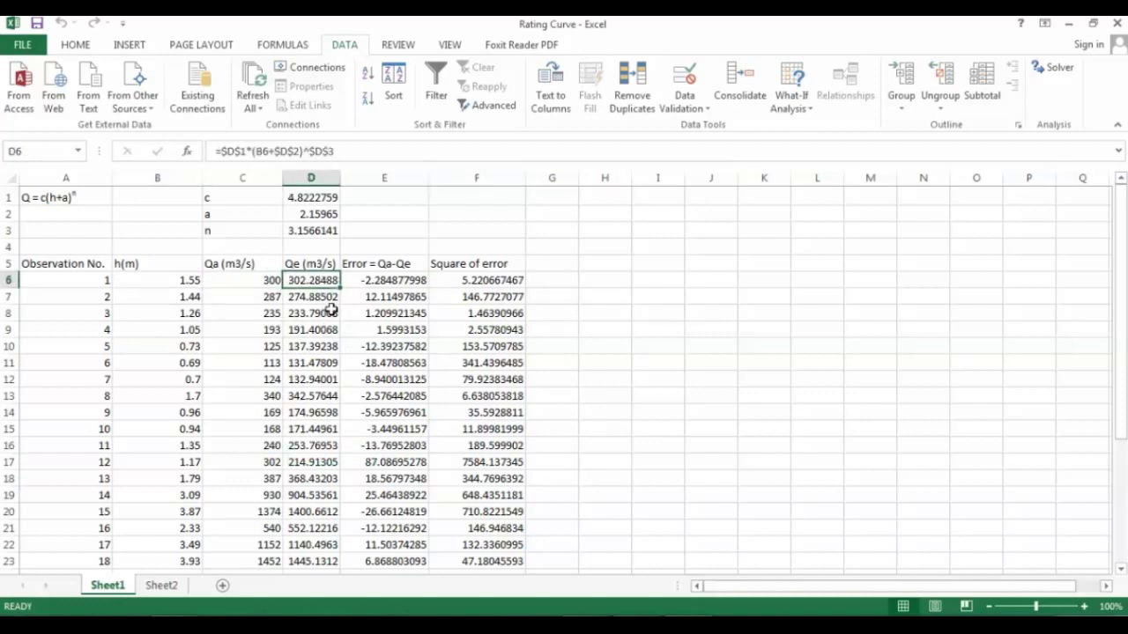
pyautogui.click(323, 300)
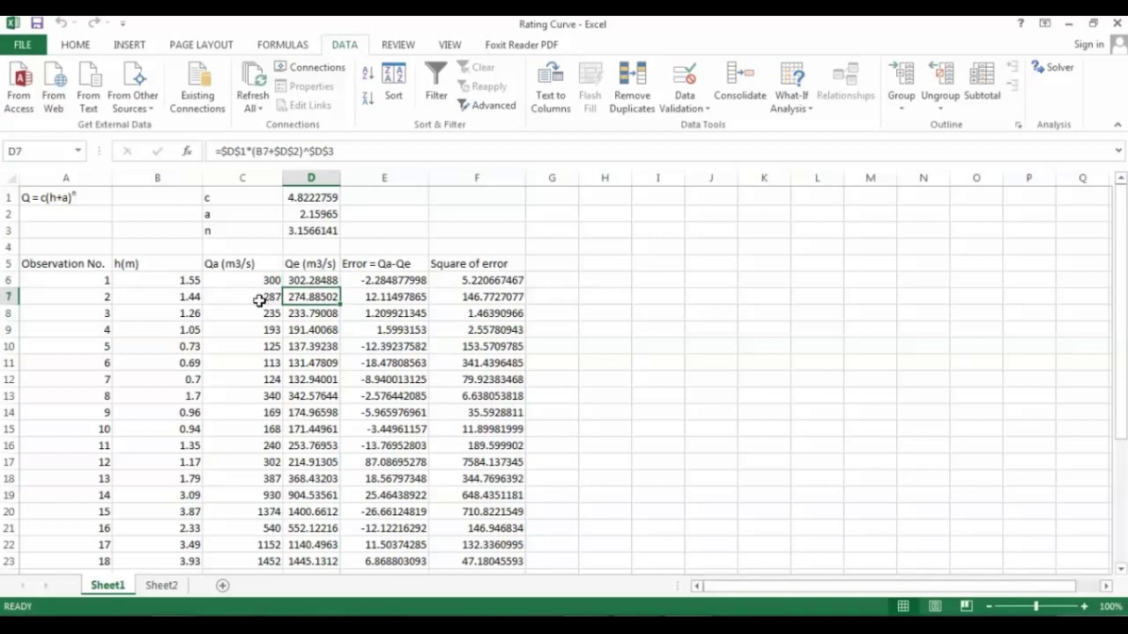
pyautogui.click(260, 299)
pyautogui.click(286, 314)
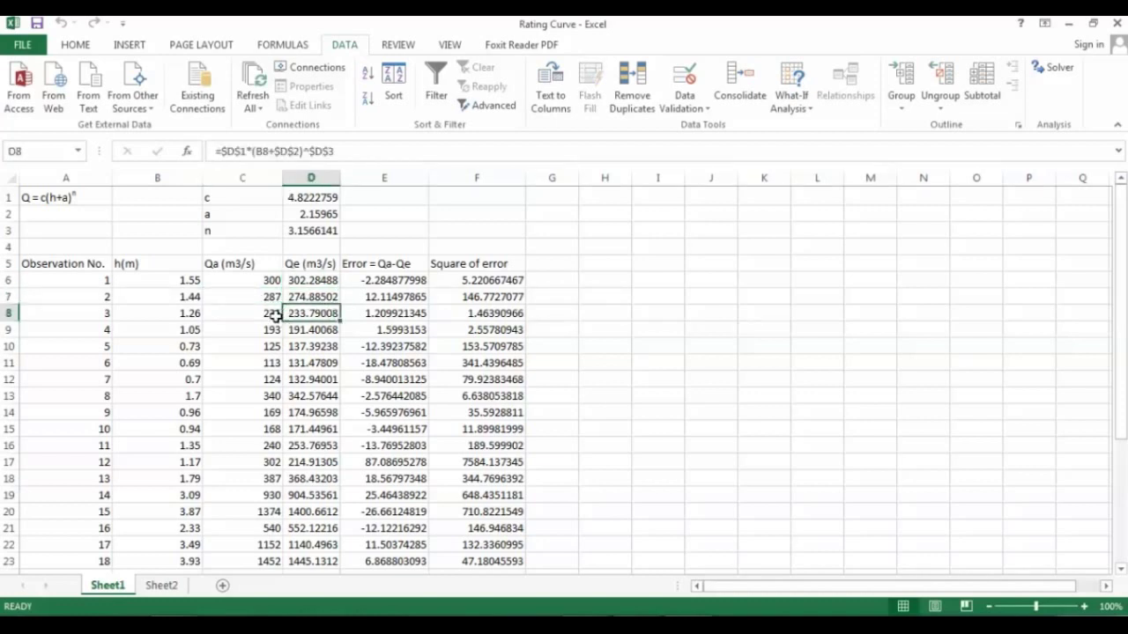
pyautogui.click(275, 315)
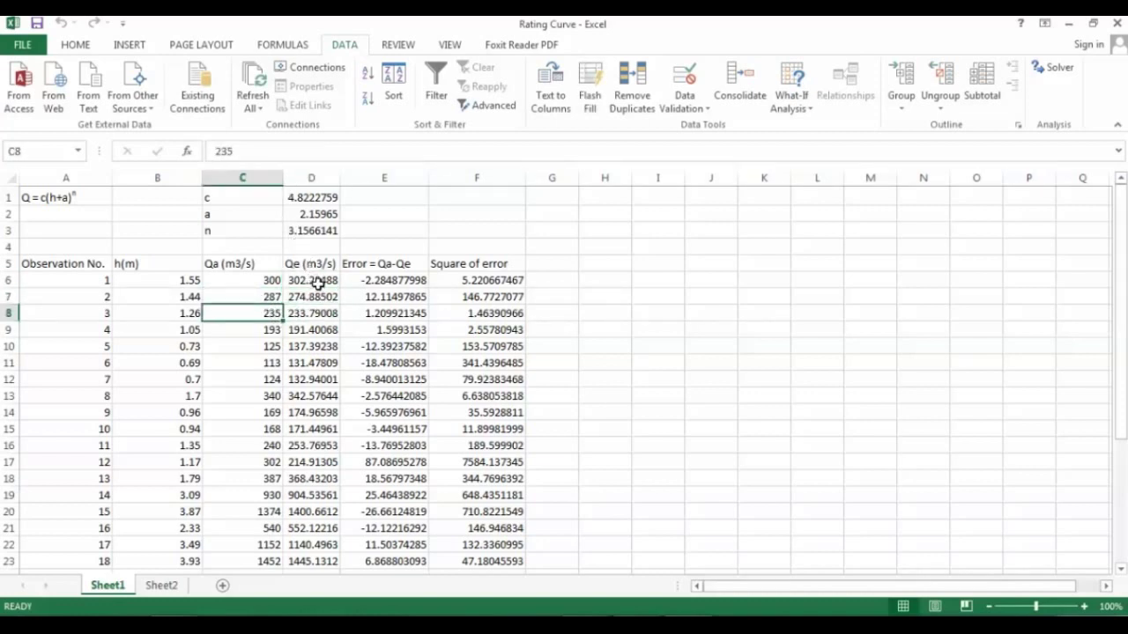
pyautogui.click(318, 282)
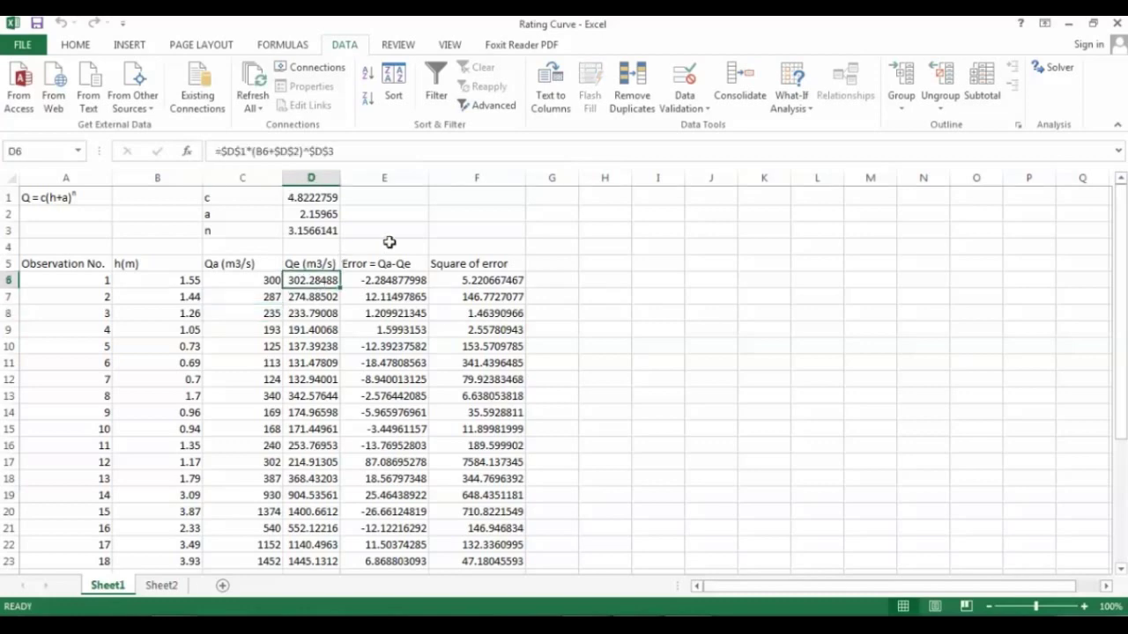
pyautogui.click(387, 246)
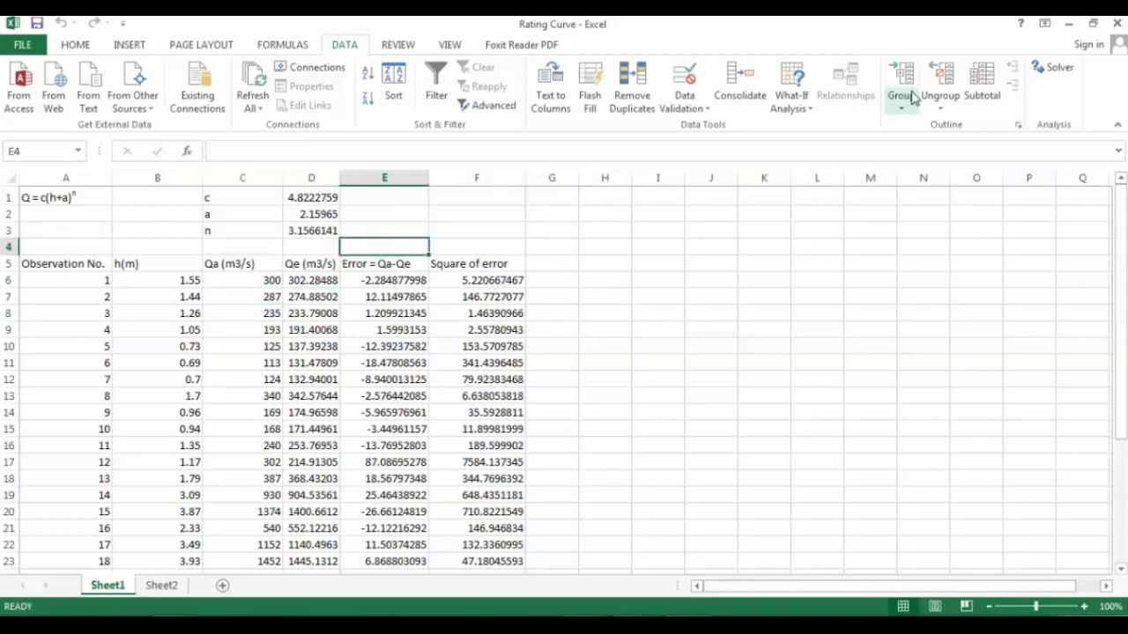
# - Run Solver again from the current parameters with the same settings and keep the solution
pyautogui.click(1057, 69)
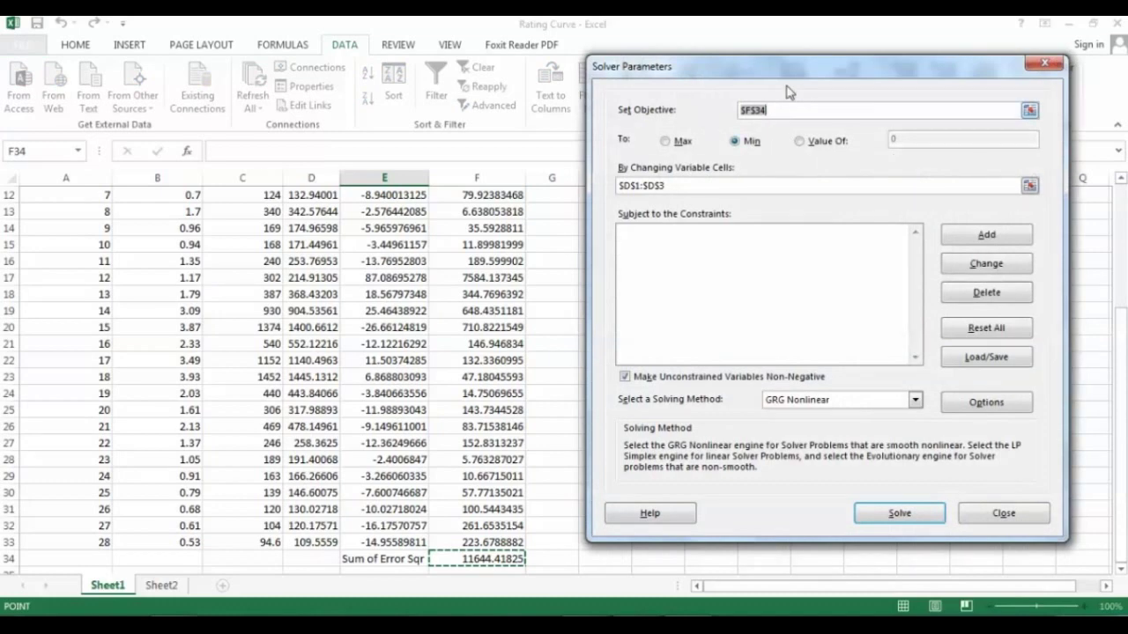
pyautogui.click(922, 513)
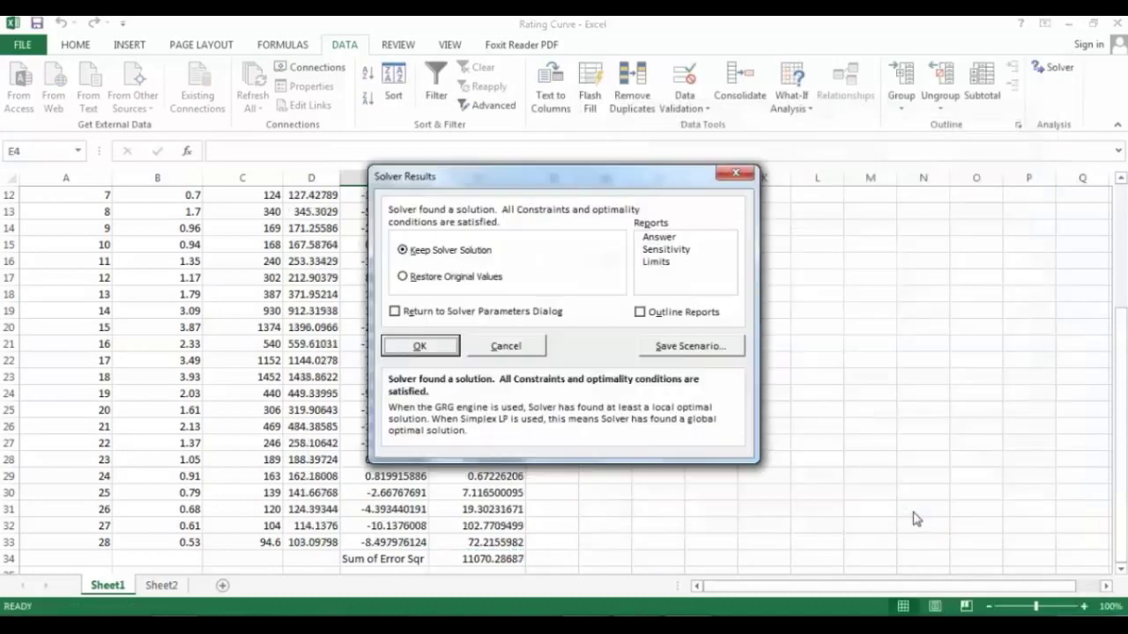
pyautogui.click(432, 351)
pyautogui.moveTo(1120, 432); pyautogui.dragTo(1120, 404)
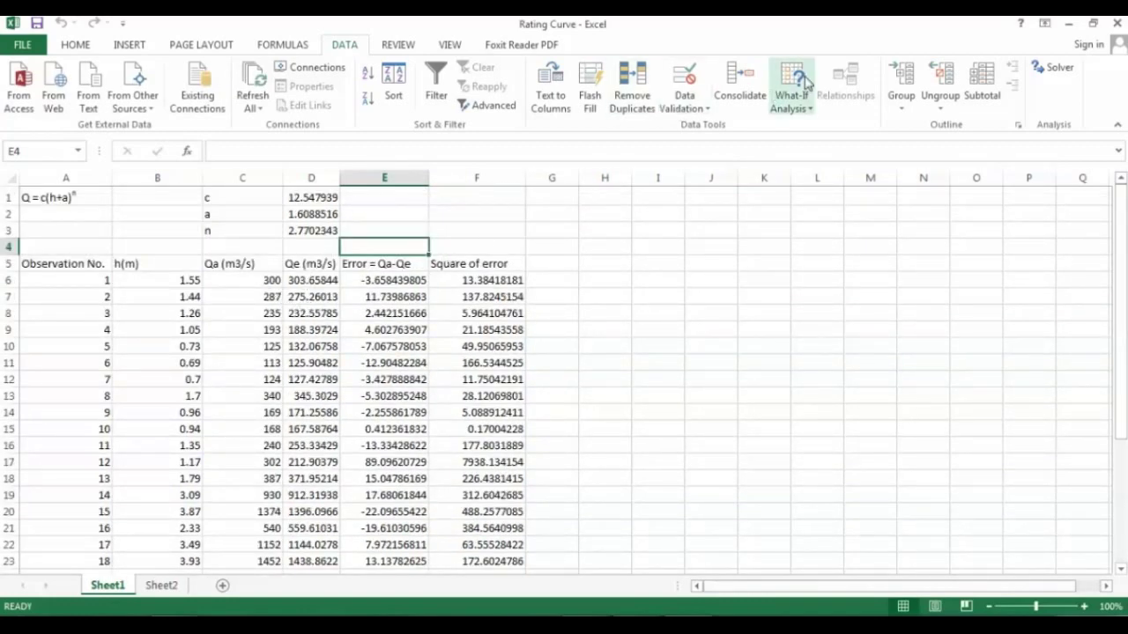
# - Repeat the Solver run two more times with unchanged settings, keeping the solution each time
pyautogui.click(1050, 72)
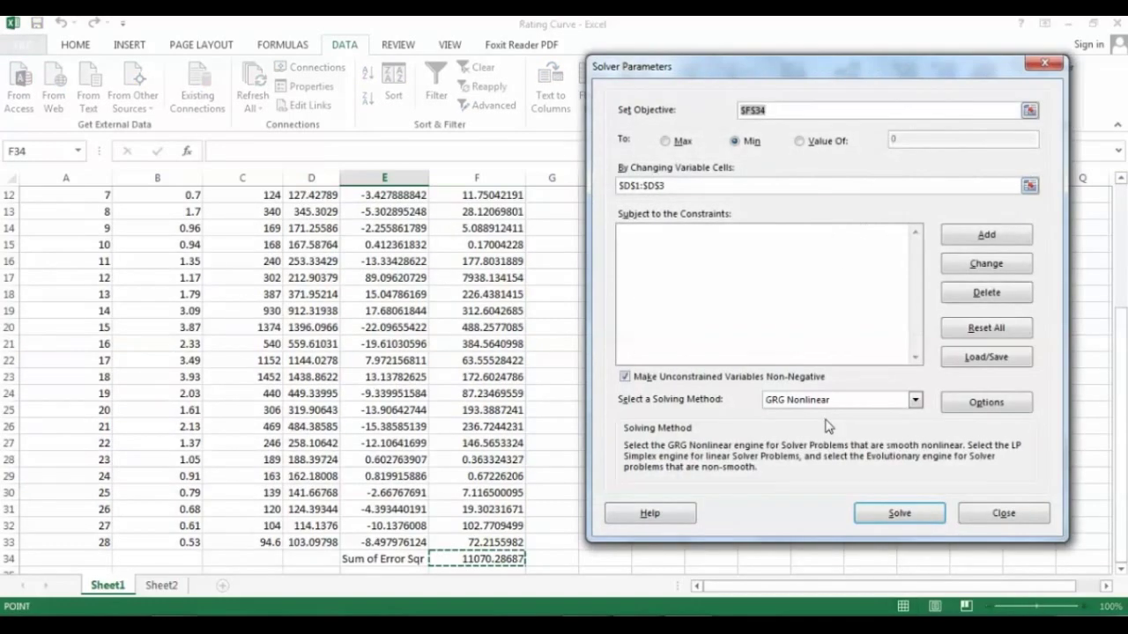
pyautogui.click(897, 515)
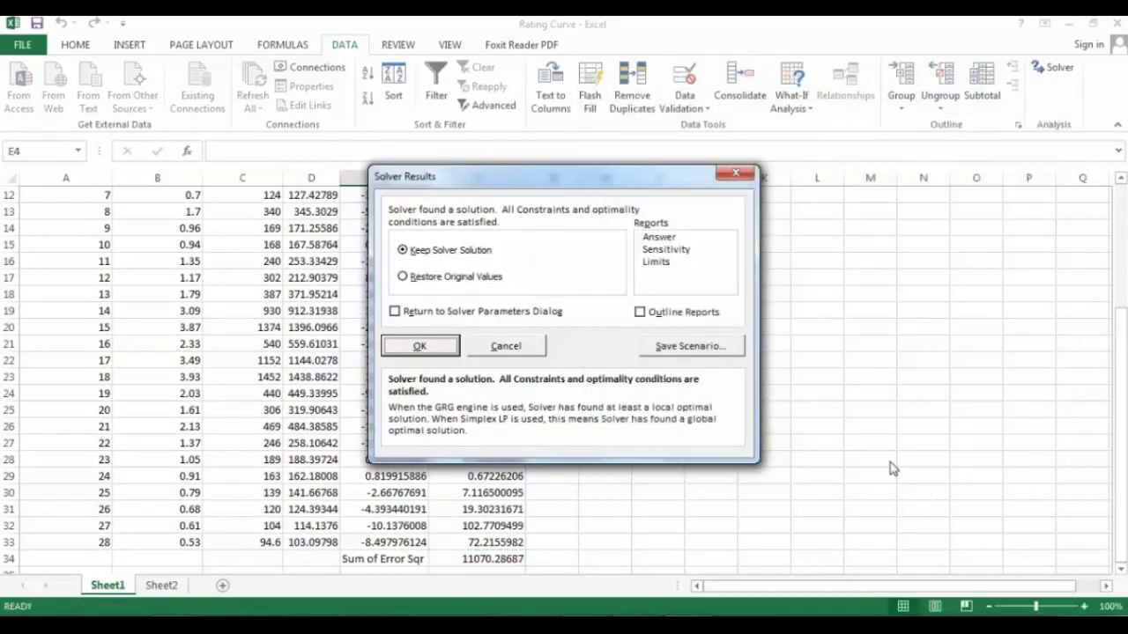
pyautogui.click(420, 346)
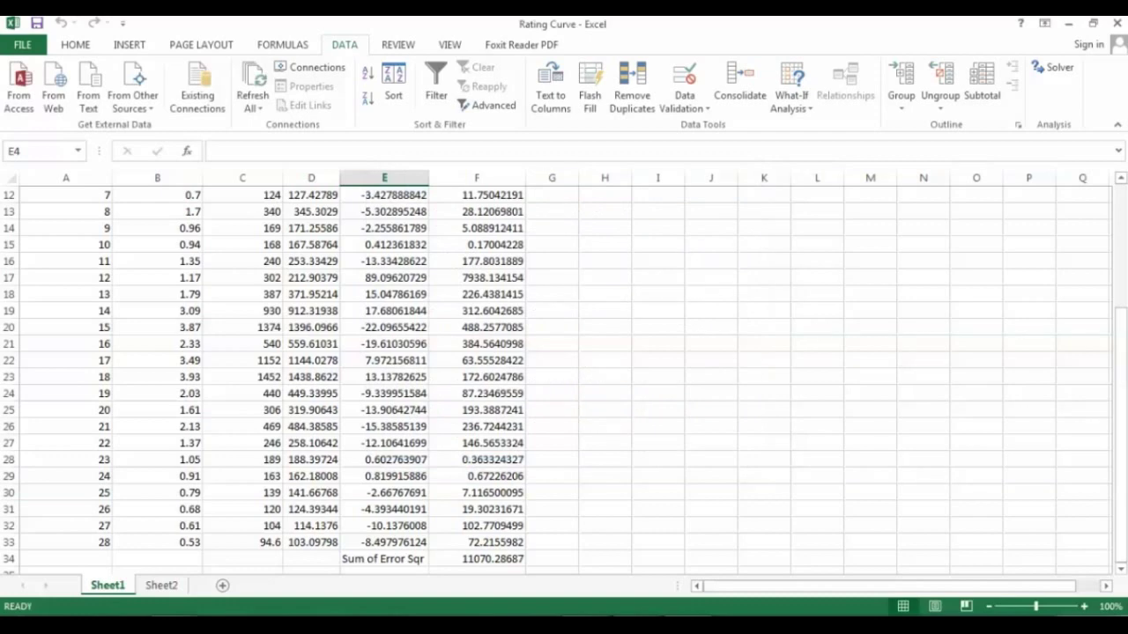
pyautogui.moveTo(1120, 344); pyautogui.dragTo(1121, 260)
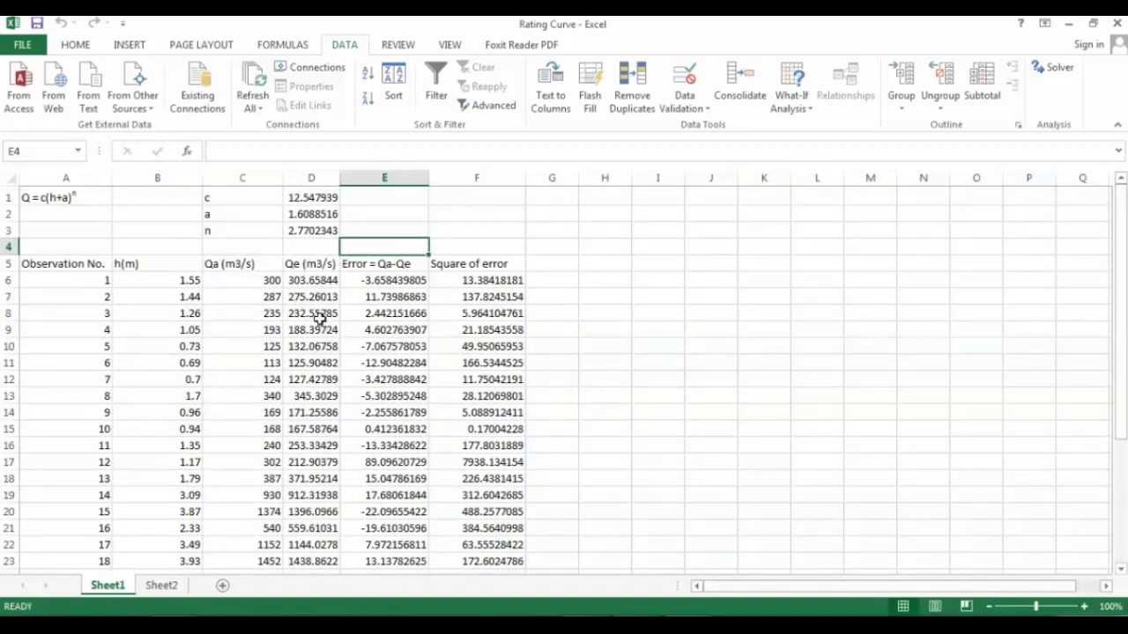
pyautogui.click(1042, 67)
pyautogui.click(892, 516)
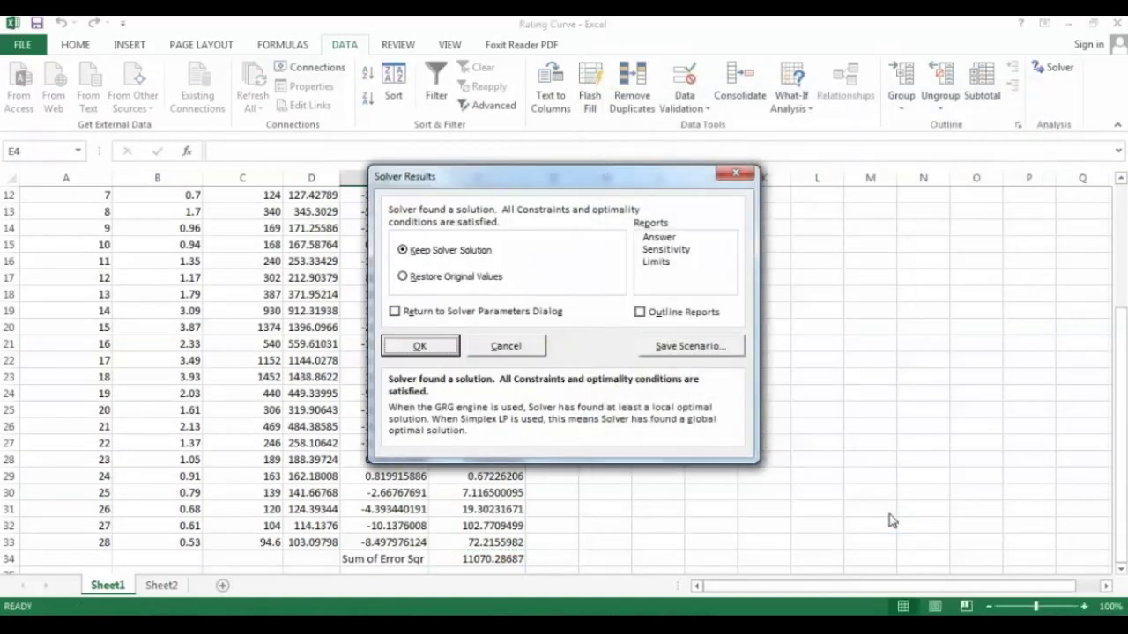
pyautogui.click(423, 347)
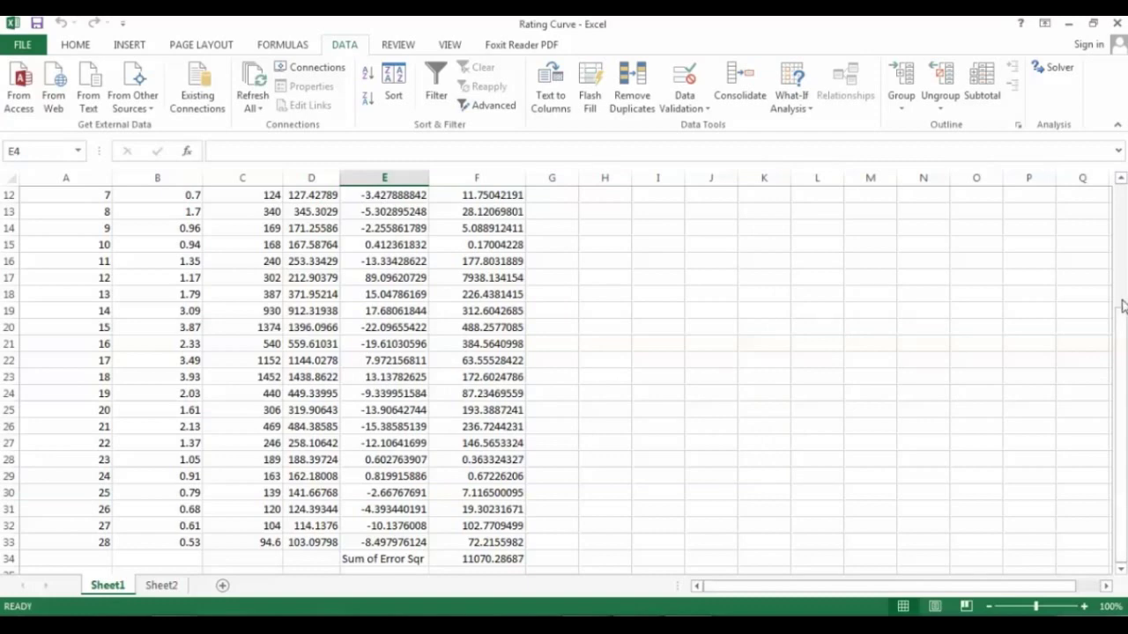
pyautogui.moveTo(1123, 305); pyautogui.dragTo(1122, 191)
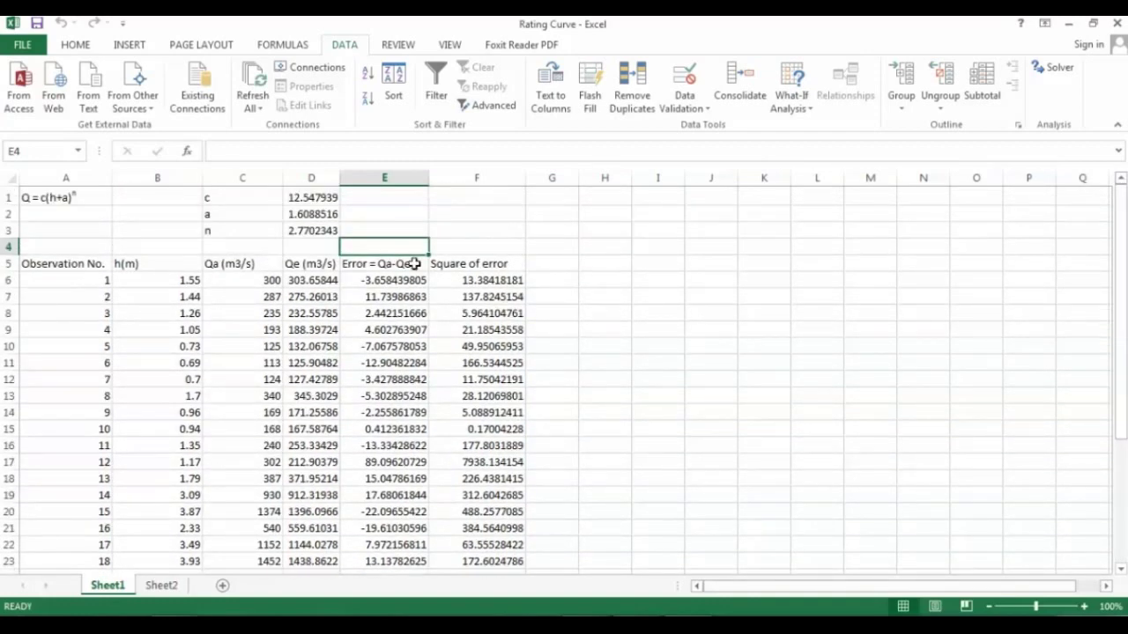
# - Review the fitted c, a and n values in D1:D3 and compare Qa with Qe for the first observation
pyautogui.click(259, 279)
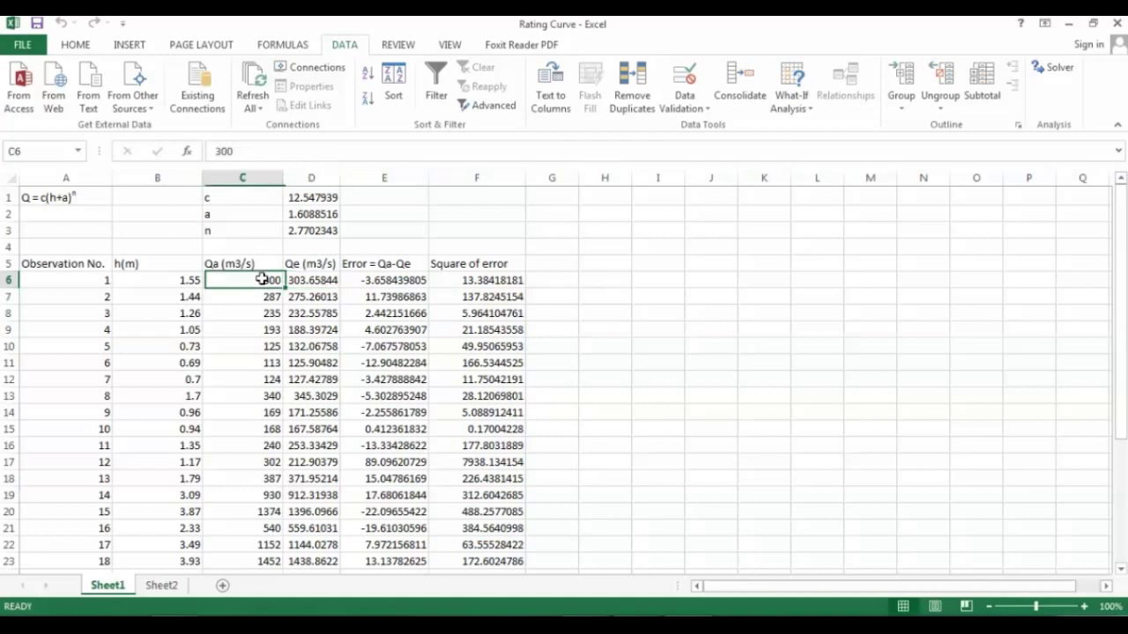
pyautogui.moveTo(311, 204); pyautogui.dragTo(324, 227)
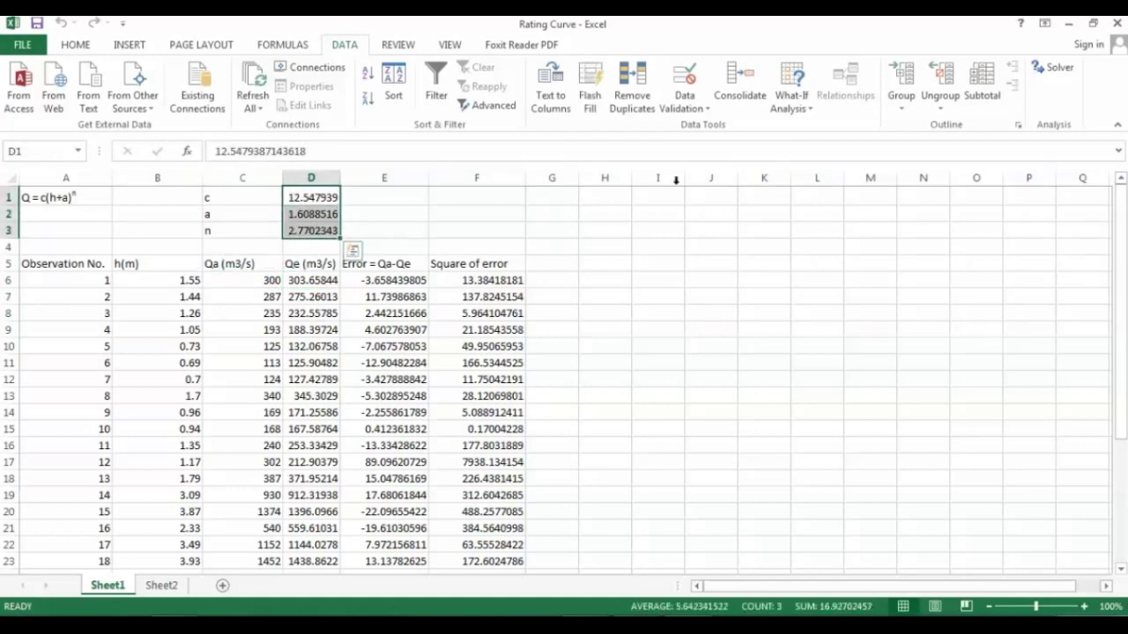
pyautogui.click(823, 229)
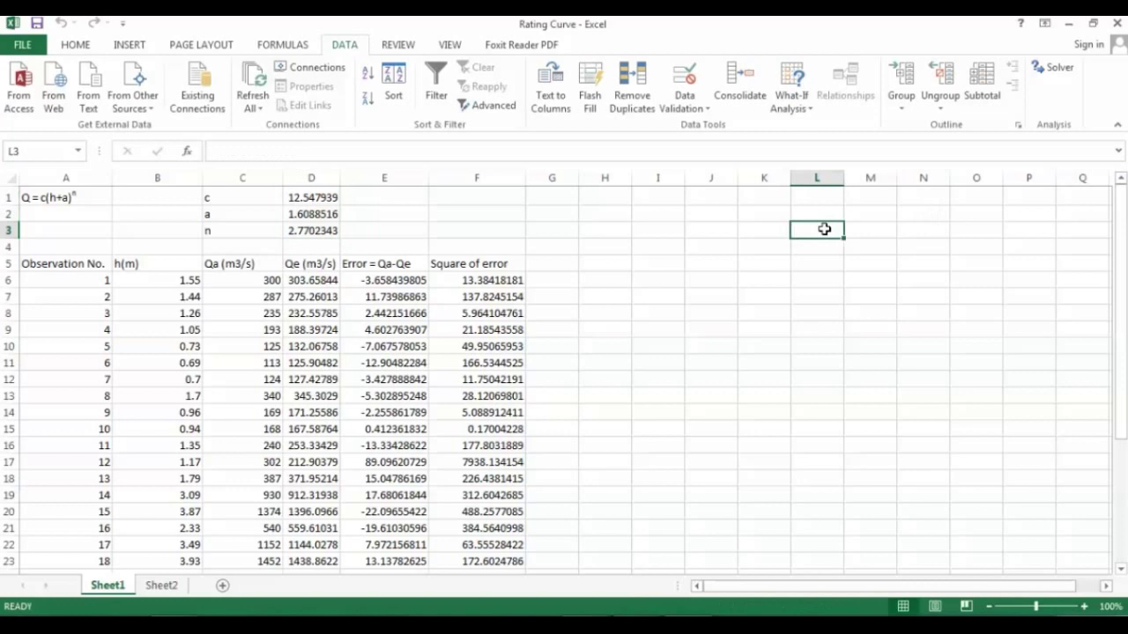
pyautogui.click(267, 278)
pyautogui.click(303, 278)
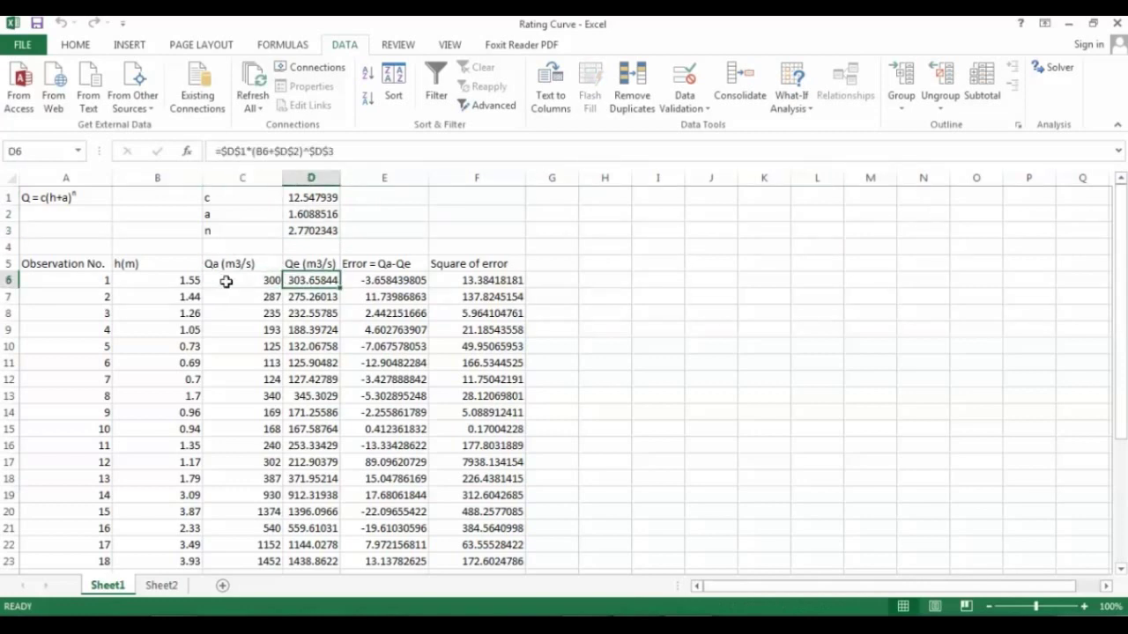
pyautogui.click(226, 280)
pyautogui.click(650, 277)
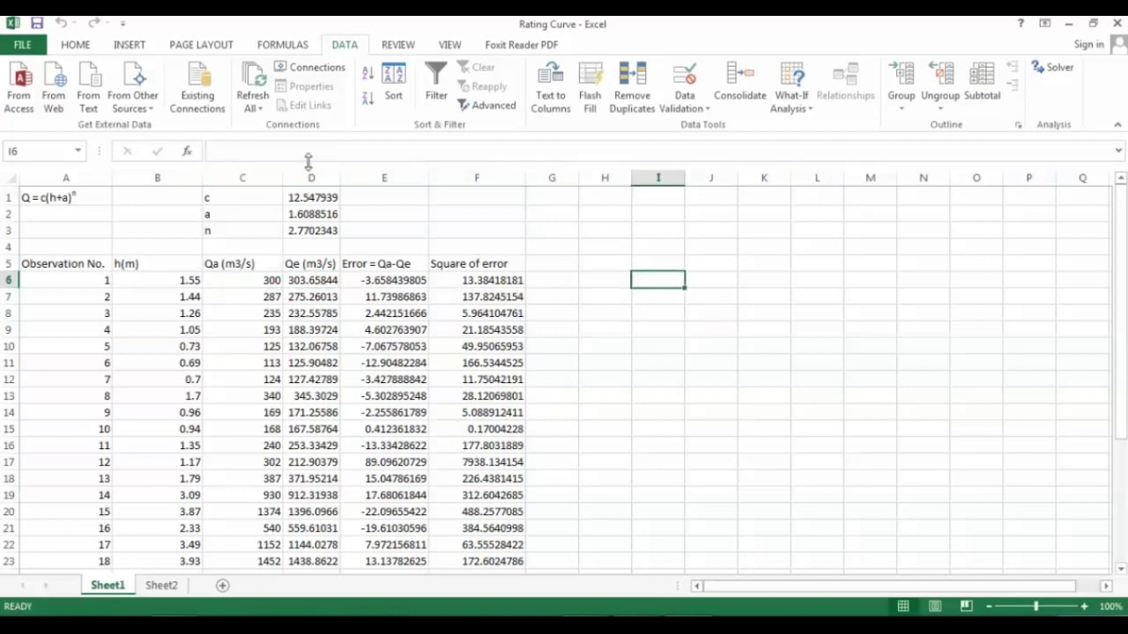
# - Insert an empty scatter chart on Sheet1 from a blank cell beside the table
pyautogui.click(130, 45)
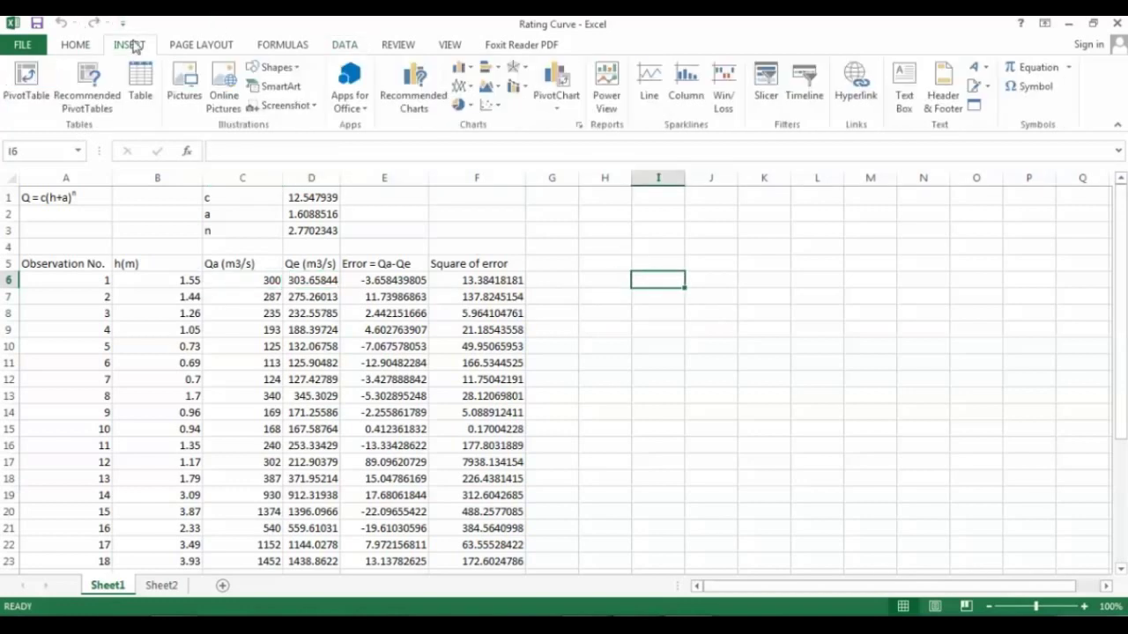
pyautogui.click(496, 107)
pyautogui.click(602, 164)
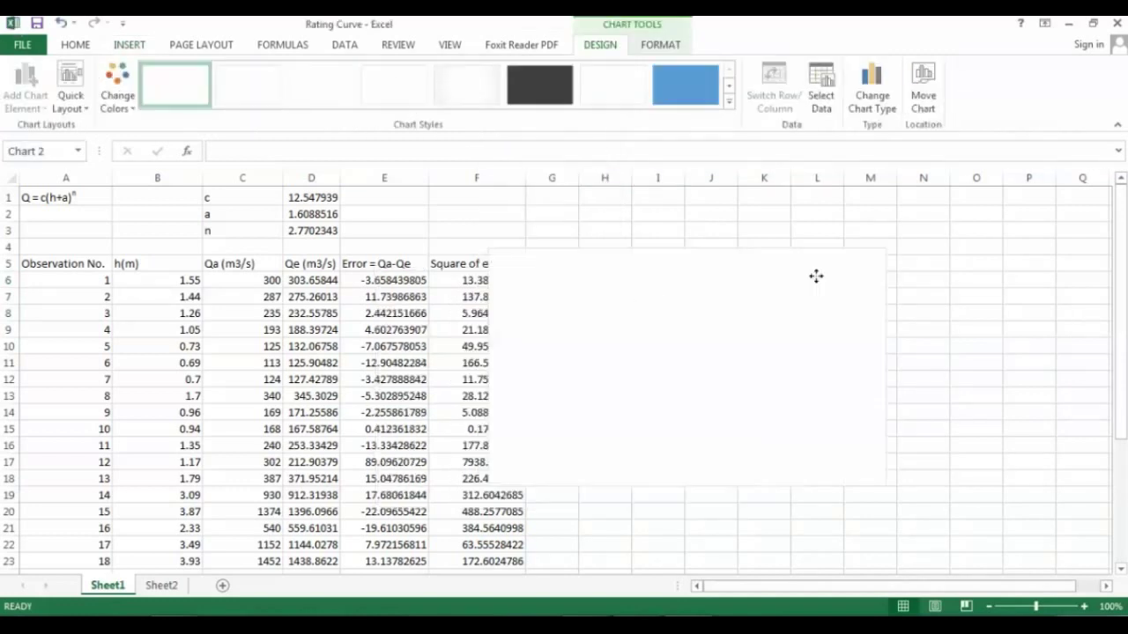
# - Add a data series named Observed to the empty chart, with X values from Sheet1 A6:A33
pyautogui.rightClick(801, 290)
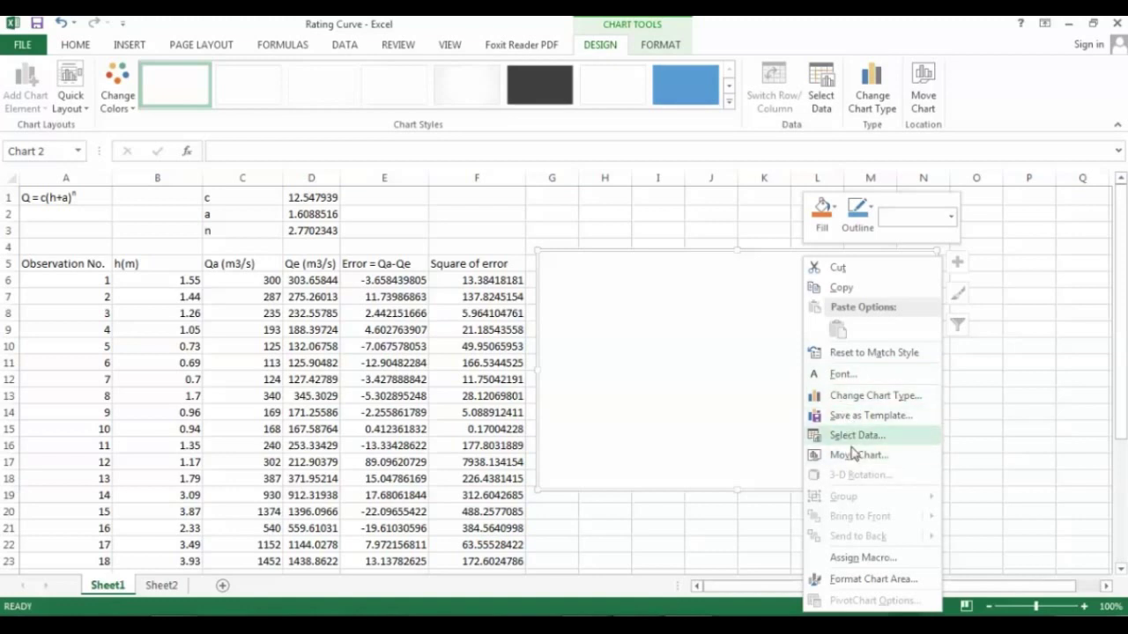
pyautogui.click(859, 436)
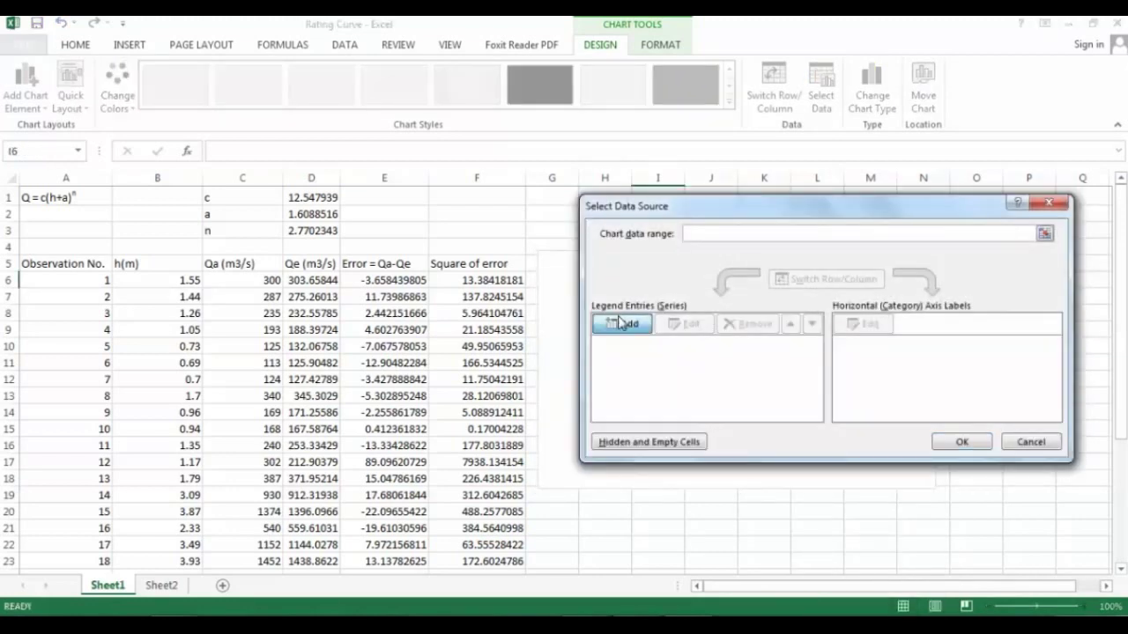
pyautogui.click(623, 325)
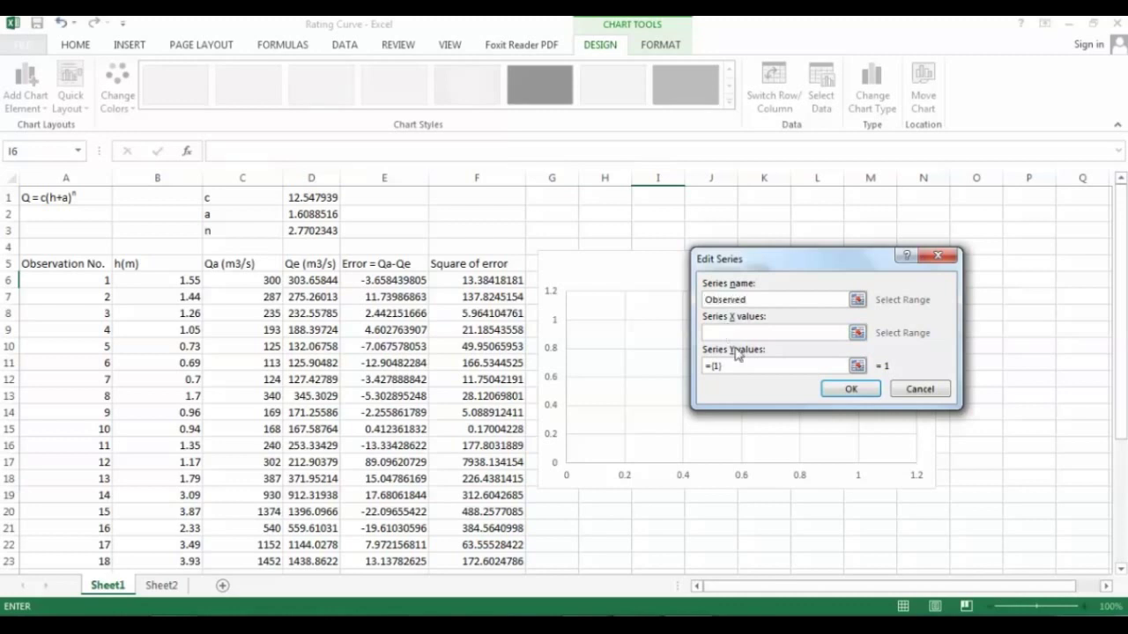
pyautogui.click(736, 333)
pyautogui.moveTo(99, 280); pyautogui.dragTo(100, 526)
# - Set the Observed series' Y values to the Qa column, C6:C33, and accept the series
pyautogui.click(866, 365)
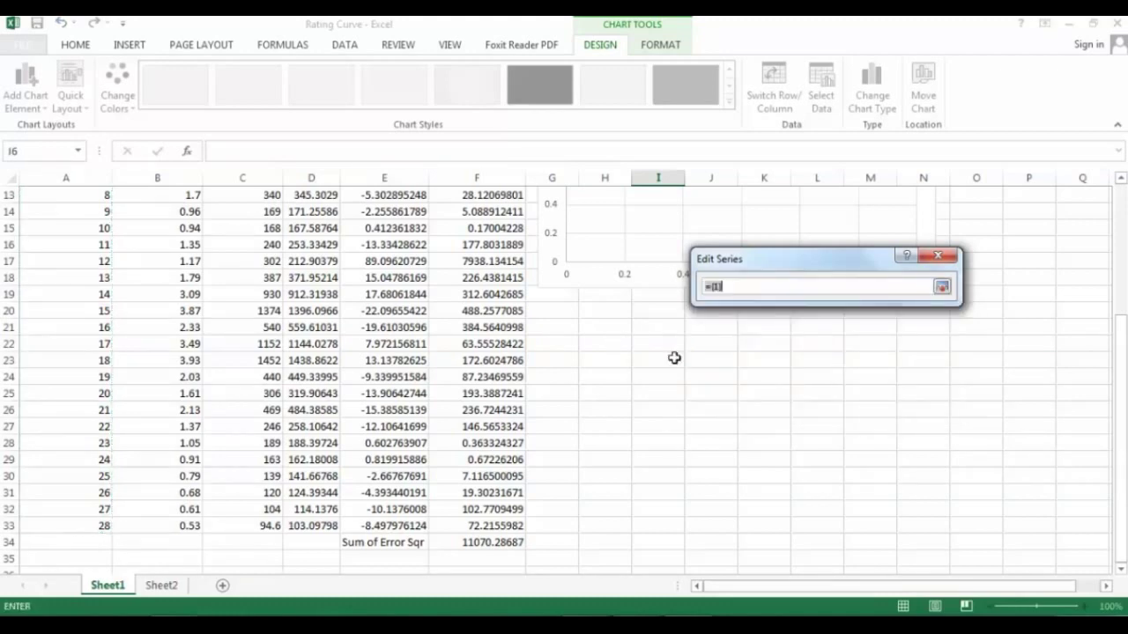
pyautogui.moveTo(1120, 335); pyautogui.dragTo(1120, 207)
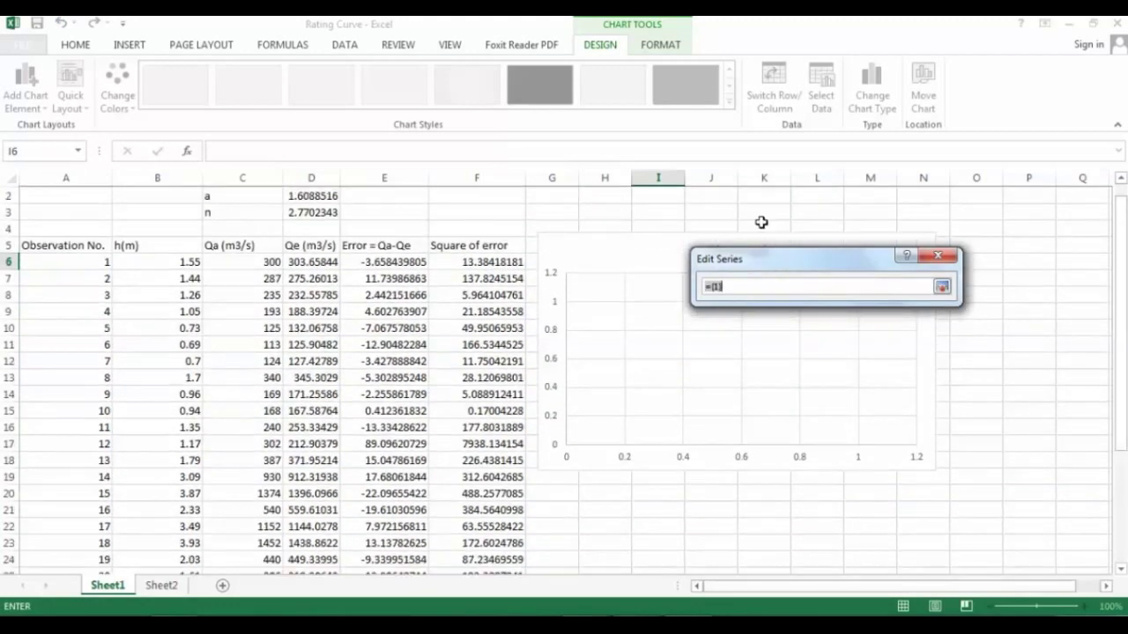
pyautogui.moveTo(251, 264); pyautogui.dragTo(255, 527)
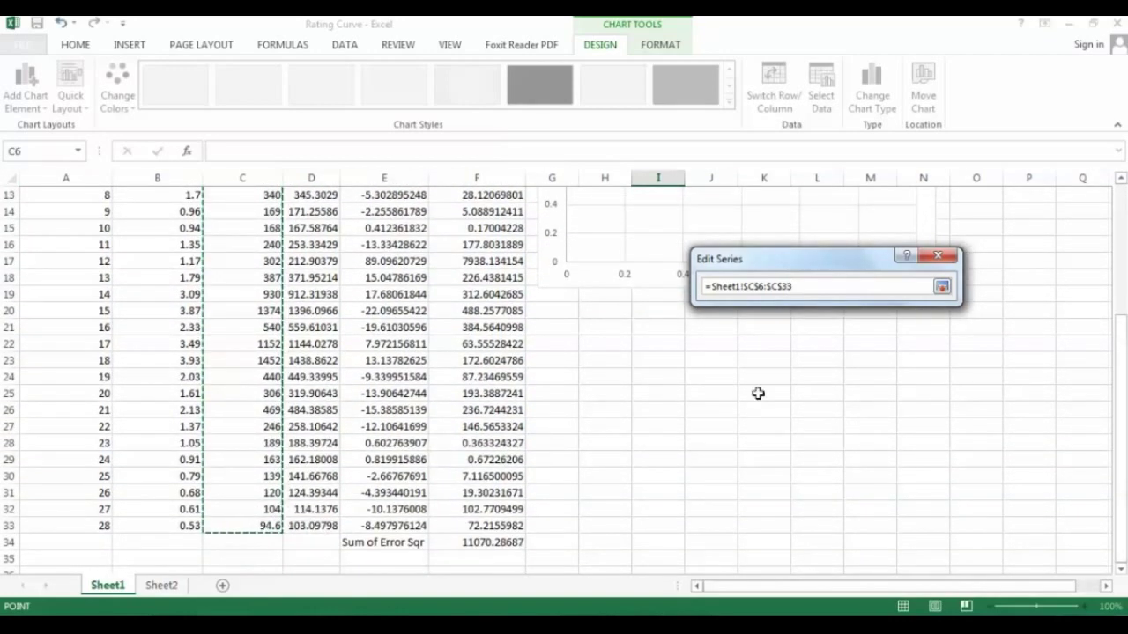
pyautogui.click(942, 286)
pyautogui.click(850, 389)
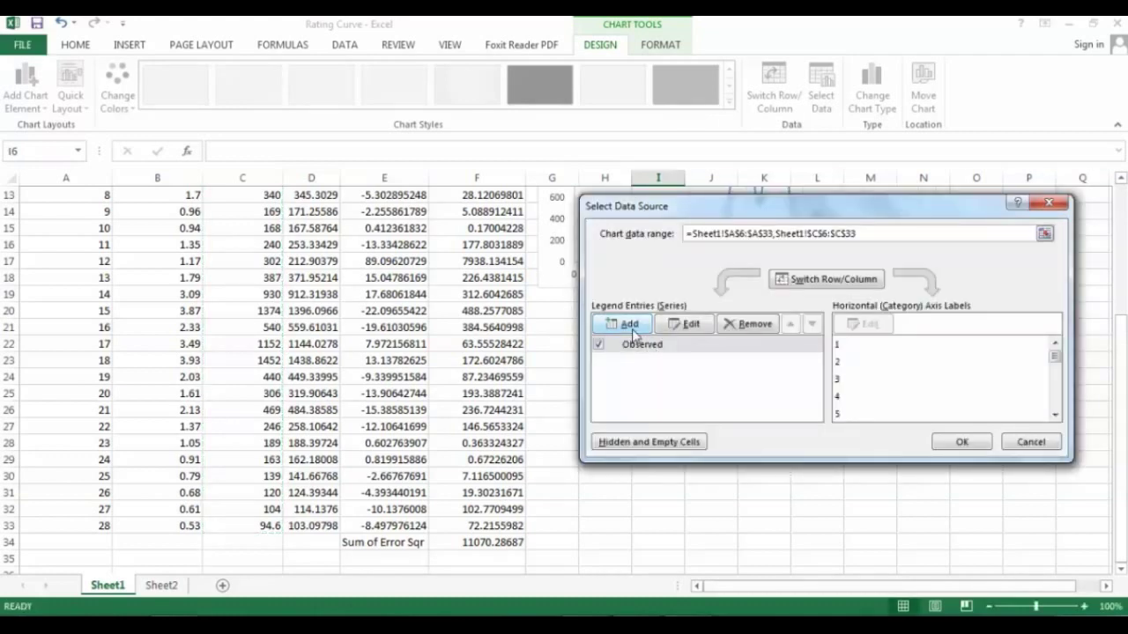
# - Add a second data series to the chart and name it Estimated
pyautogui.click(629, 325)
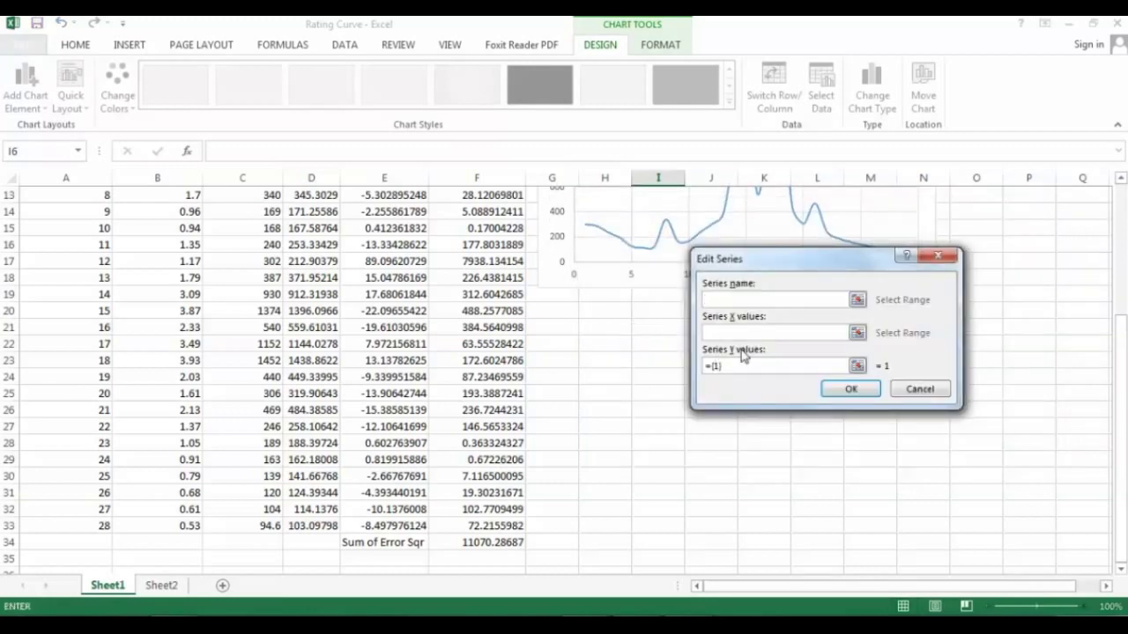
pyautogui.moveTo(1122, 374); pyautogui.dragTo(1123, 232)
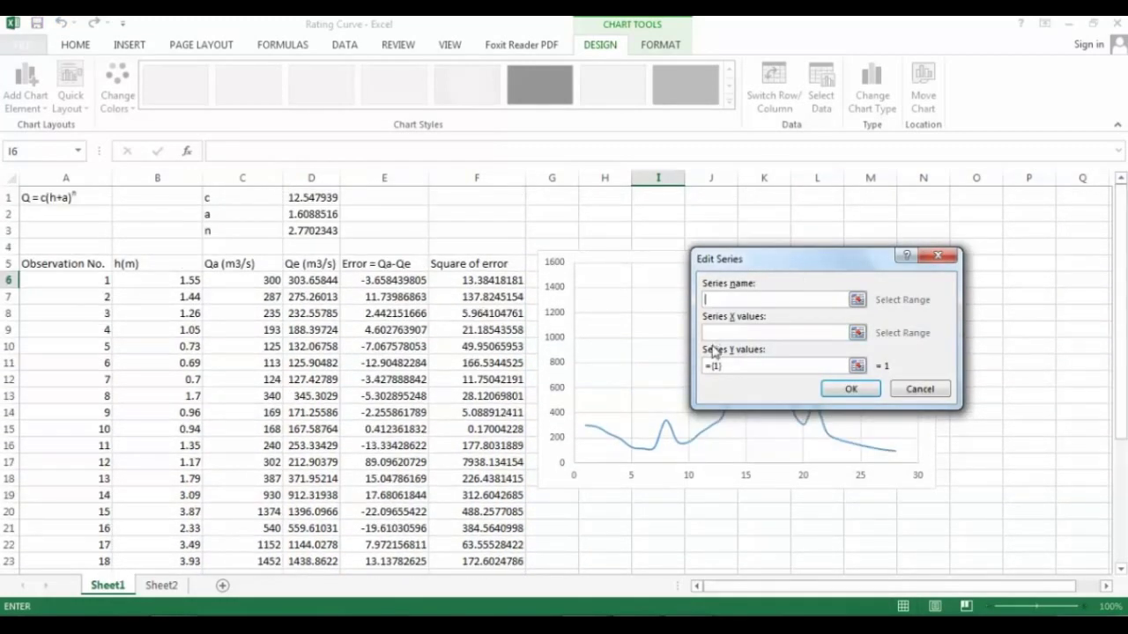
pyautogui.moveTo(98, 280); pyautogui.dragTo(95, 526)
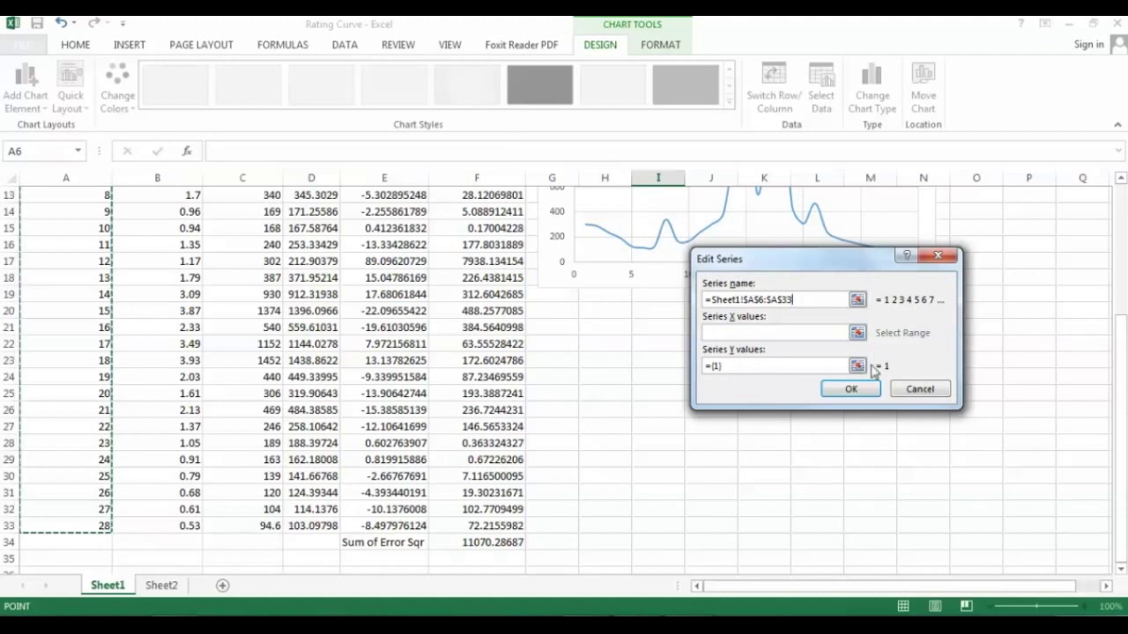
pyautogui.moveTo(795, 299); pyautogui.dragTo(675, 284)
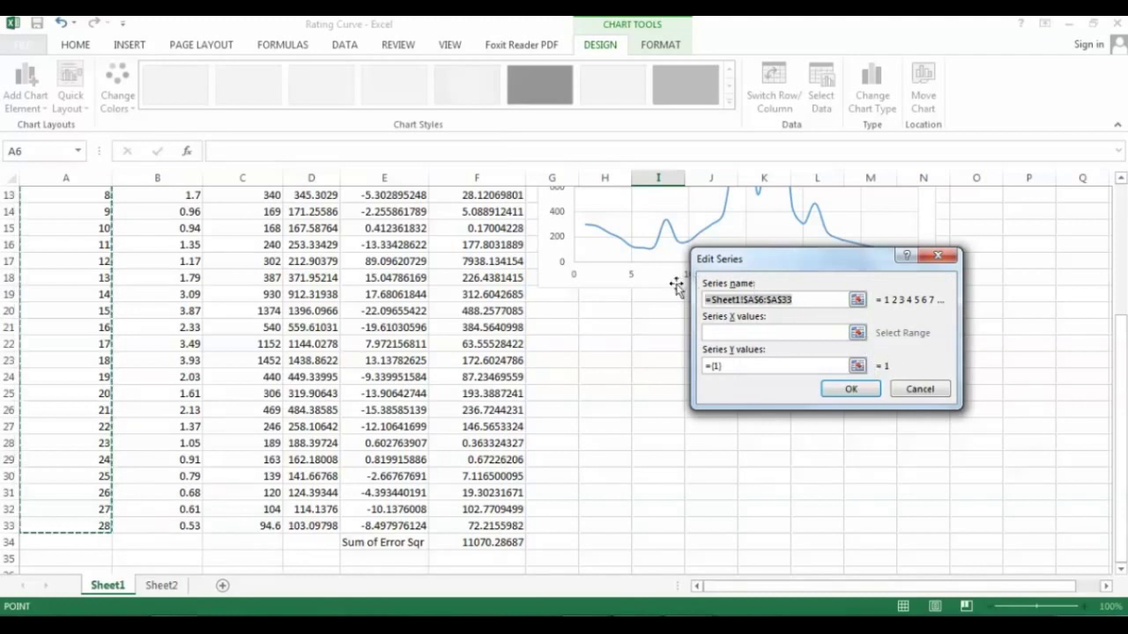
pyautogui.write('Estimated')
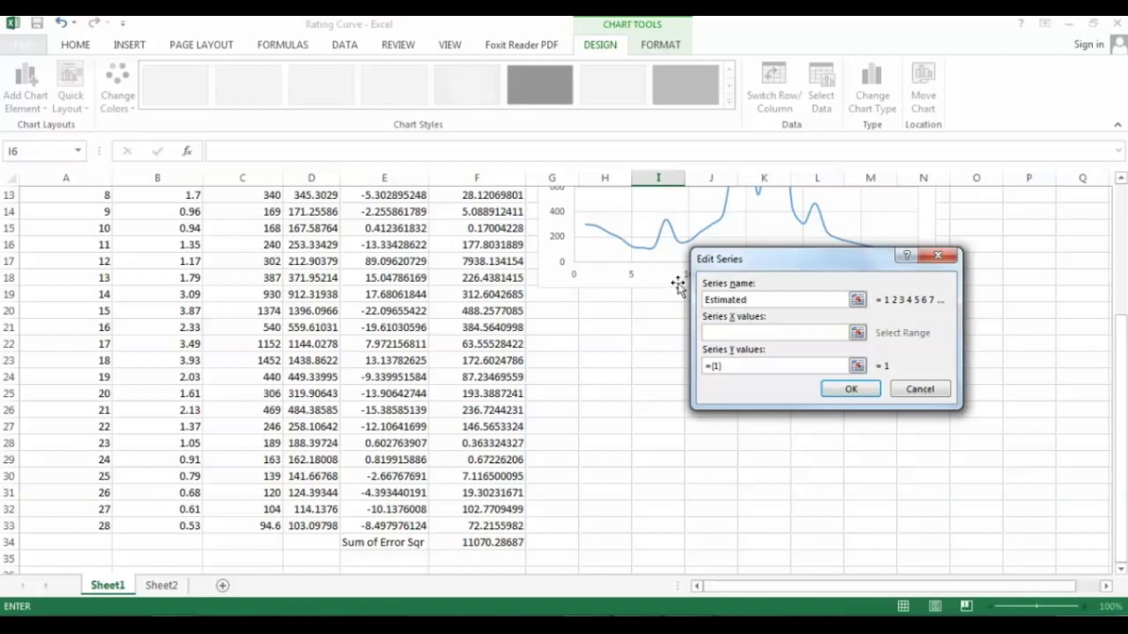
# - Set the Estimated series' X values to A6:A33 and Y values to the Qe range D6:D33, and apply the chart data
pyautogui.click(728, 336)
pyautogui.moveTo(85, 533); pyautogui.dragTo(96, 229)
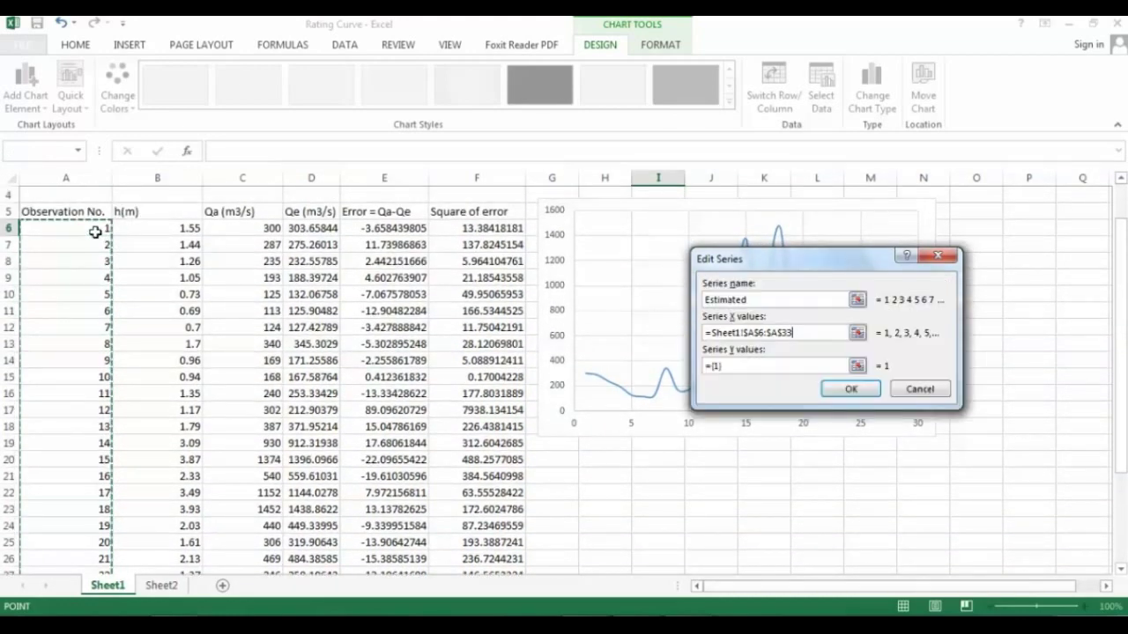
pyautogui.click(855, 371)
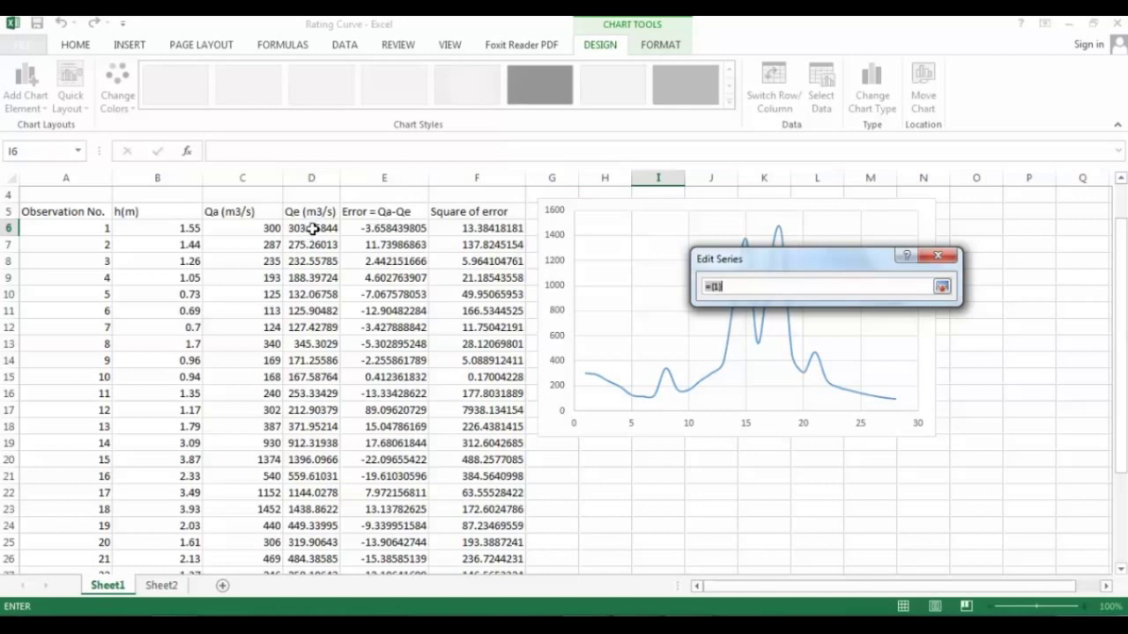
pyautogui.moveTo(313, 228); pyautogui.dragTo(327, 531)
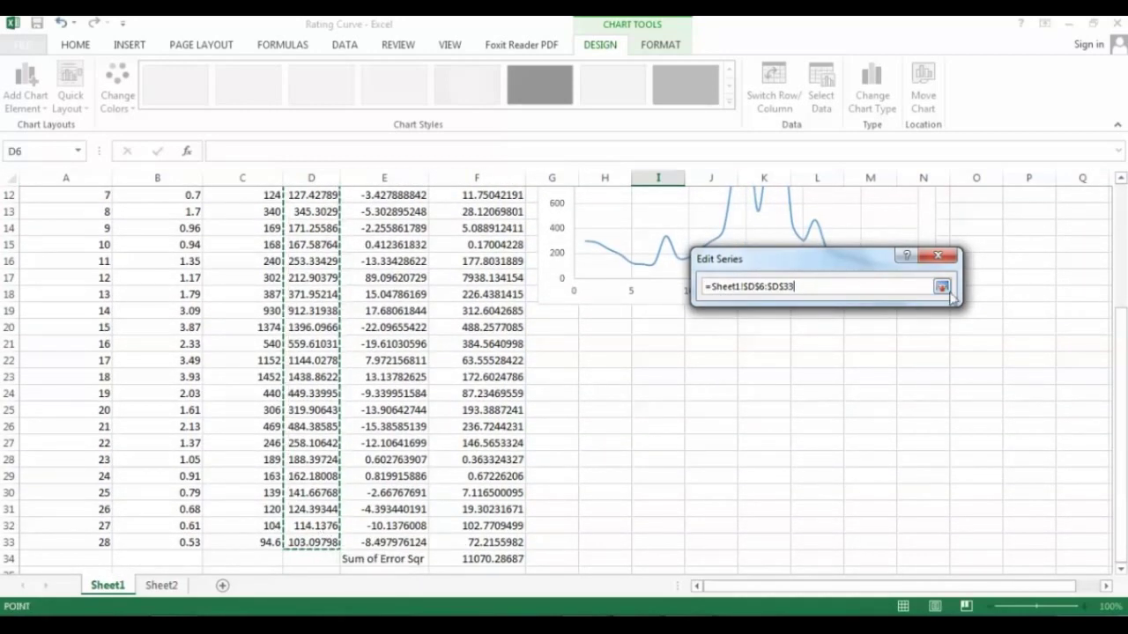
pyautogui.click(943, 291)
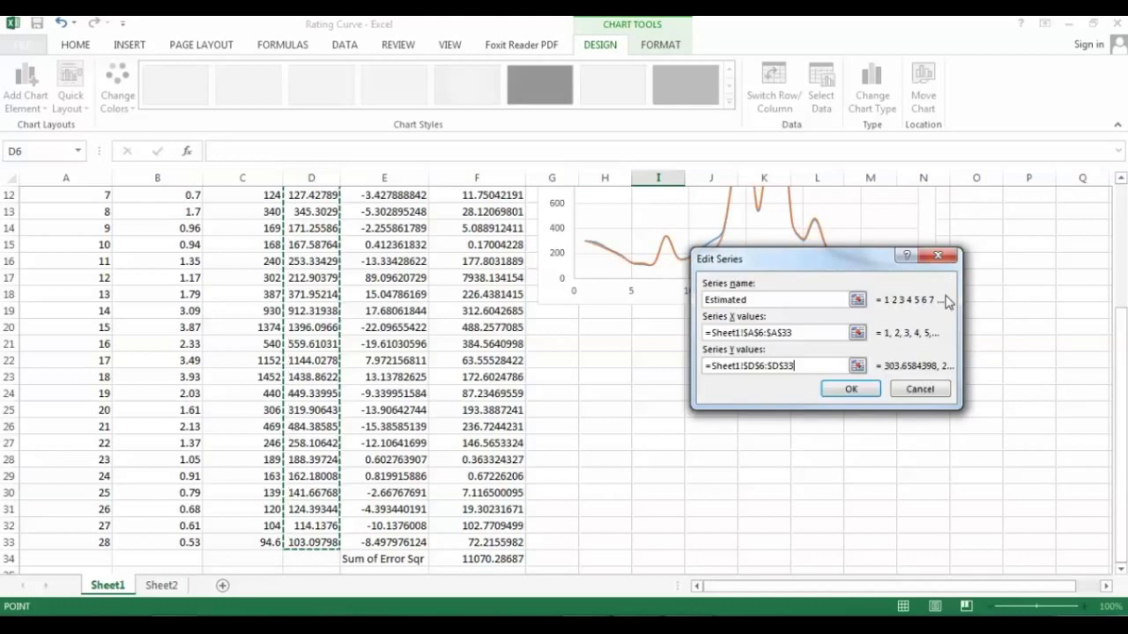
pyautogui.click(853, 390)
pyautogui.click(941, 443)
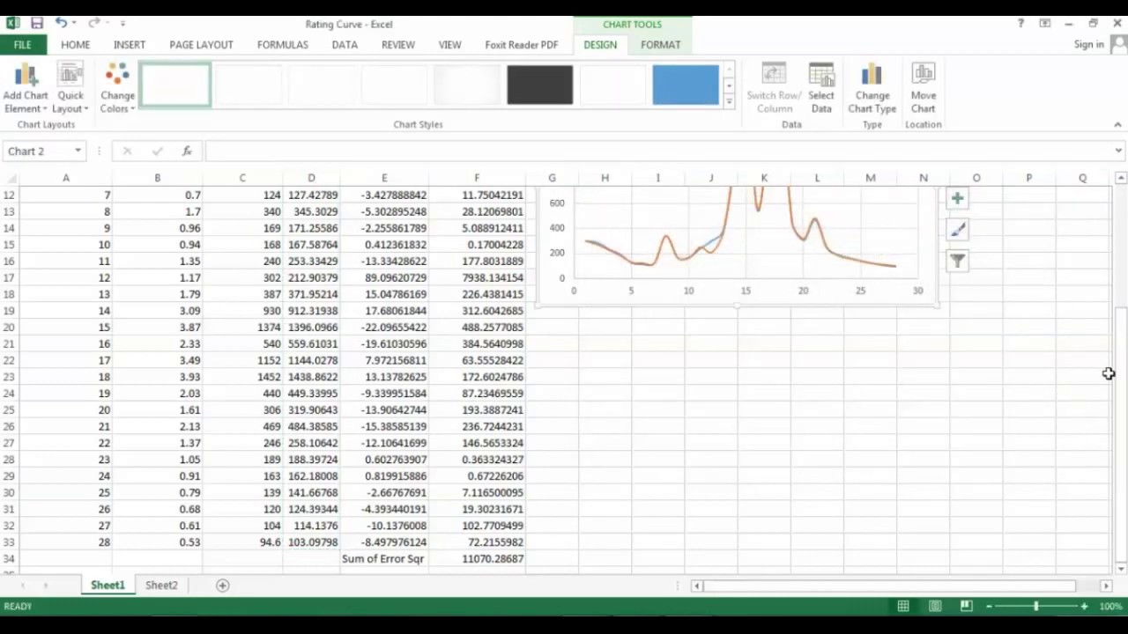
# - Widen the chart so that it extends into column P
pyautogui.moveTo(1120, 374); pyautogui.dragTo(1120, 249)
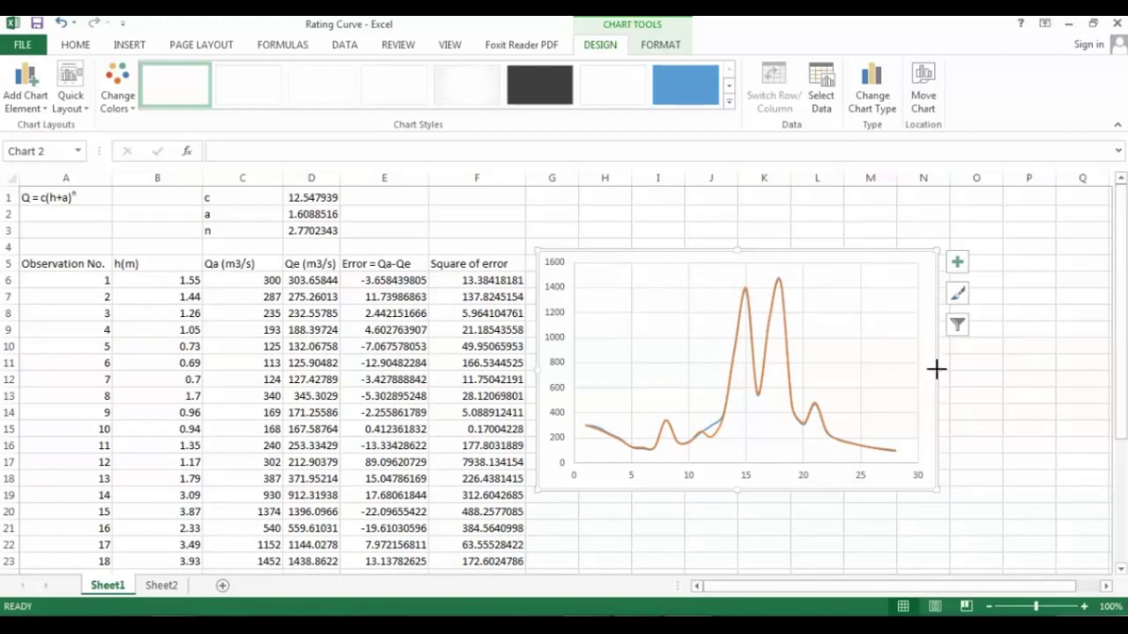
pyautogui.moveTo(935, 370); pyautogui.dragTo(1044, 390)
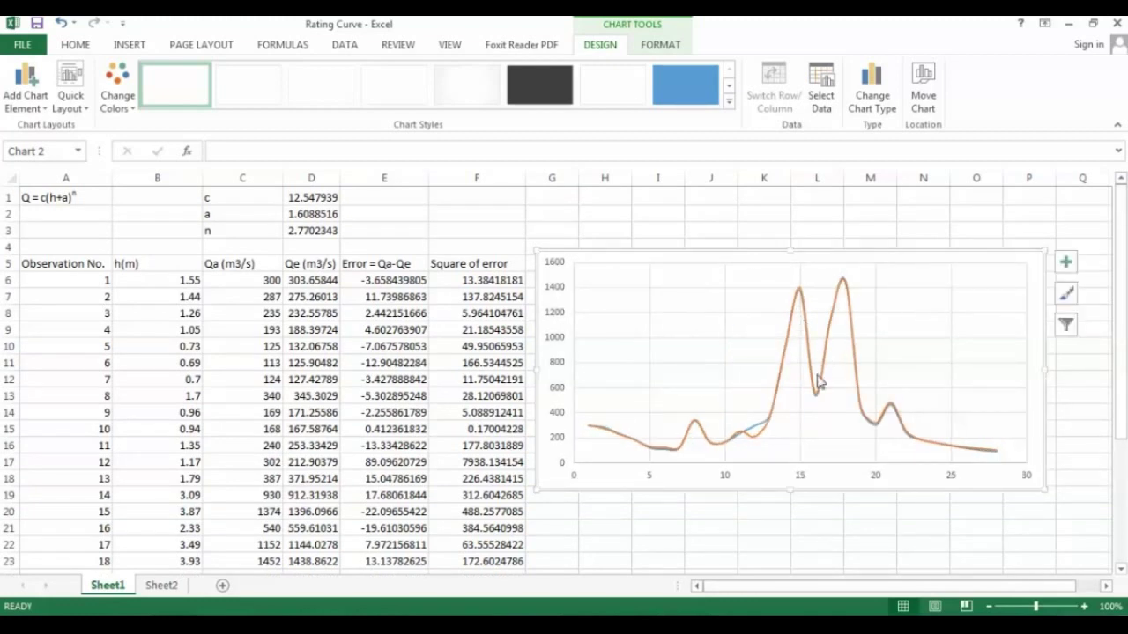
# - Write the fitted equation Q= 12.55(h+1.608)2.77 in cell F1, formatting the exponent 2.77 as superscript
pyautogui.click(301, 199)
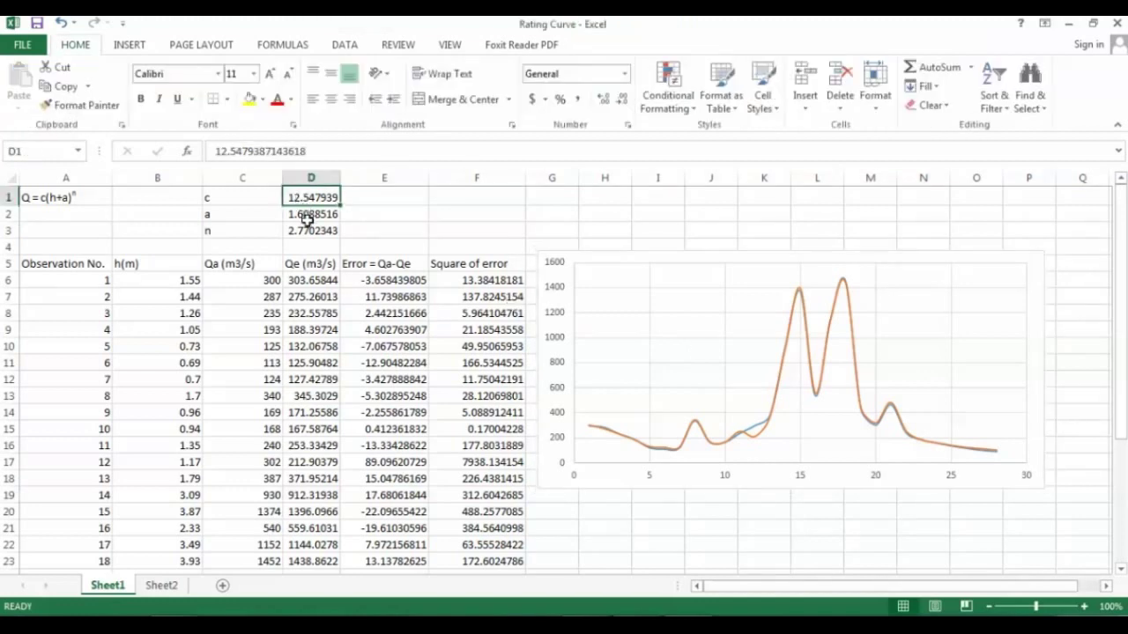
pyautogui.click(452, 199)
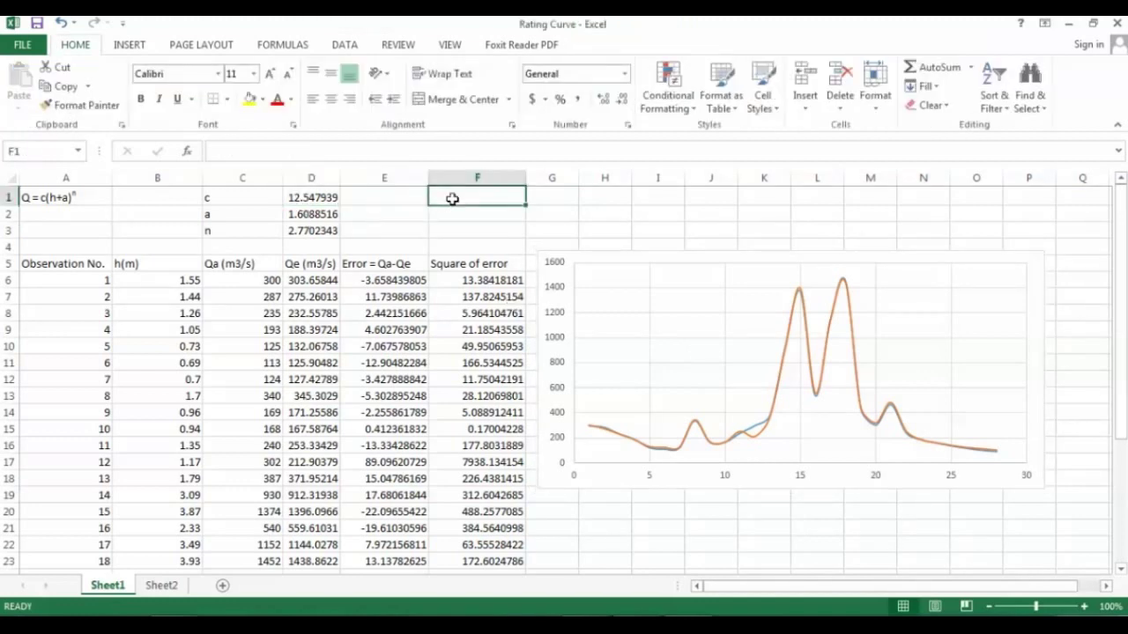
pyautogui.write('Q= 12.55(h+1.608)2.77')
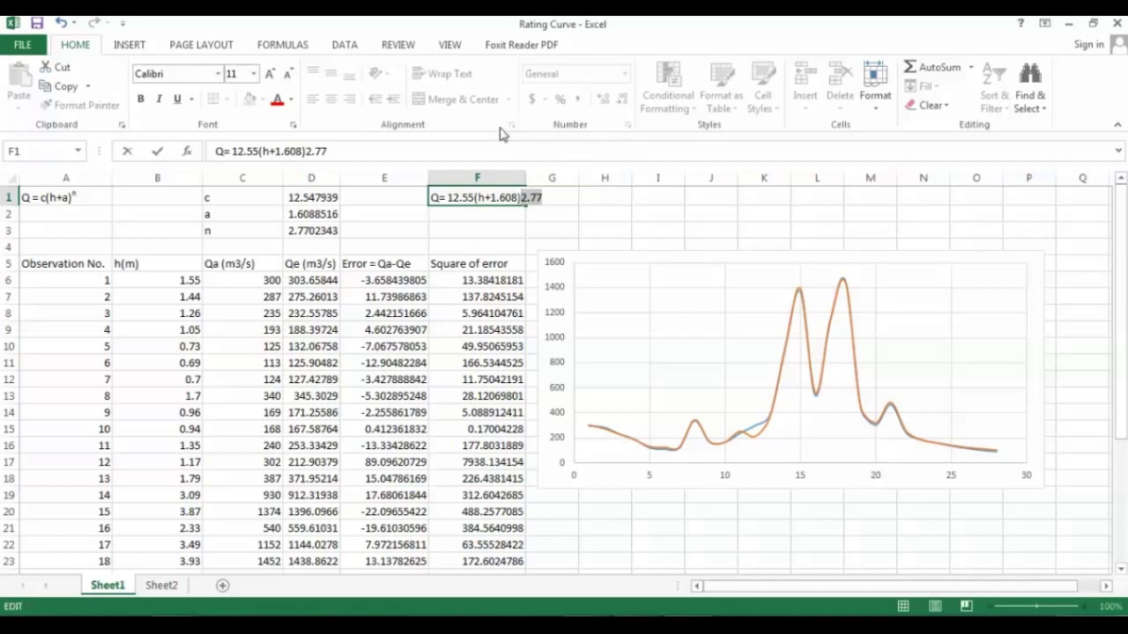
pyautogui.click(295, 126)
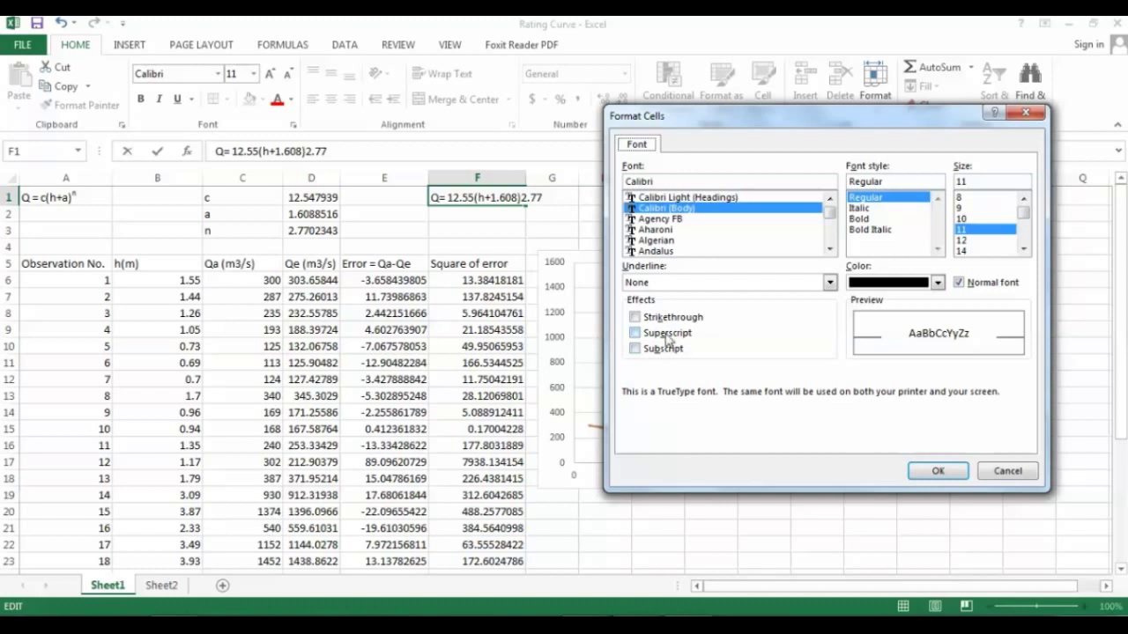
pyautogui.click(667, 335)
pyautogui.click(960, 478)
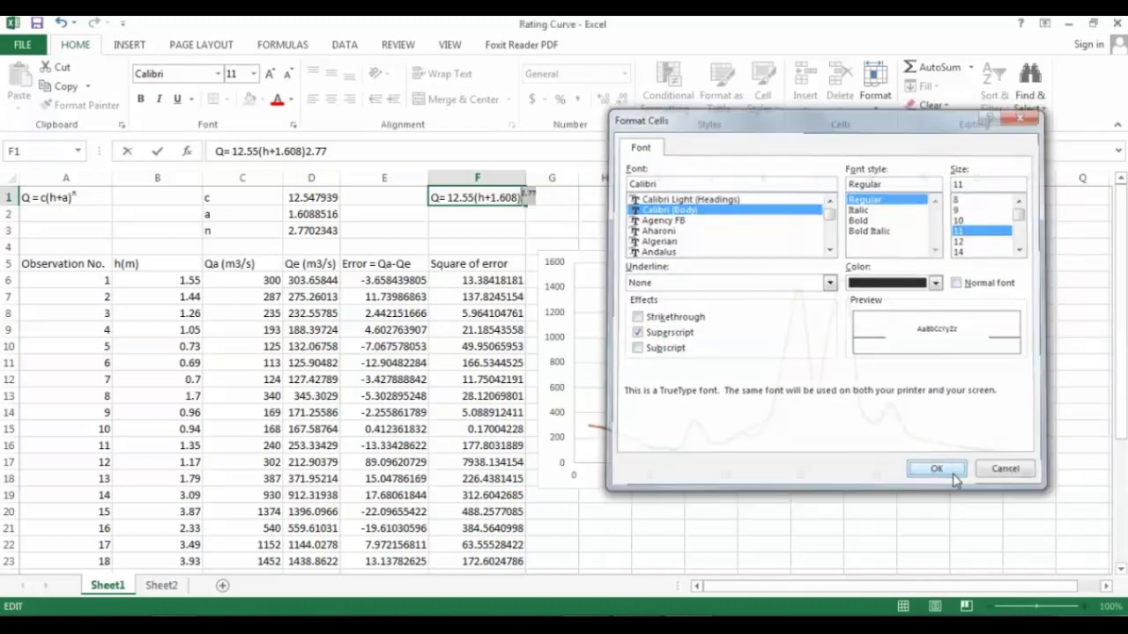
pyautogui.click(514, 220)
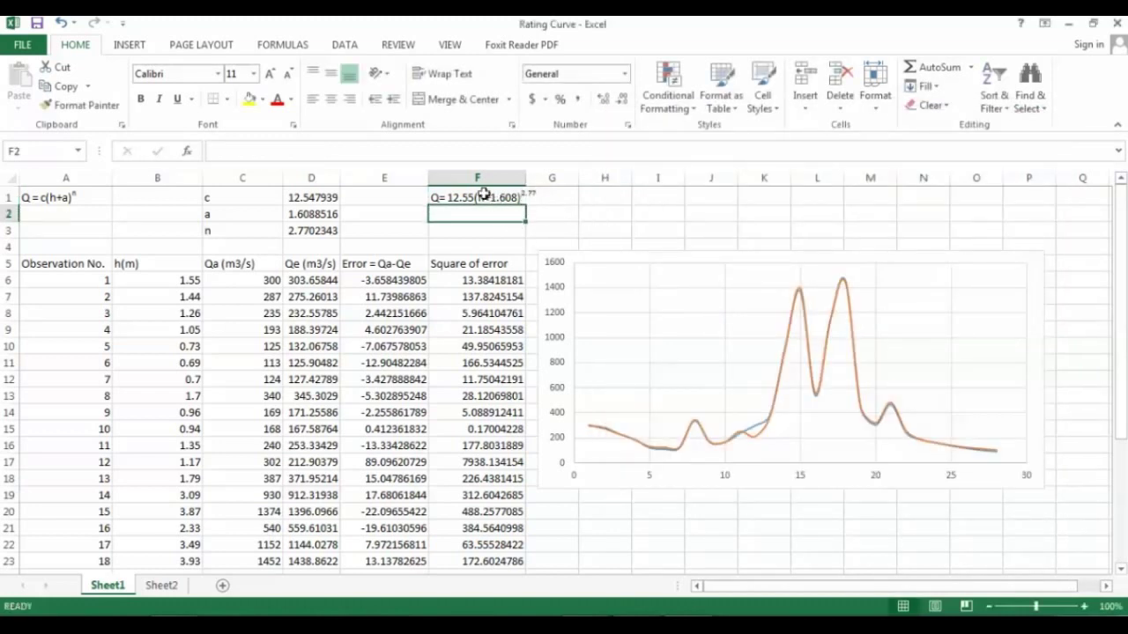
# - Open the fitted equation in cell F1 for editing
pyautogui.doubleClick(485, 196)
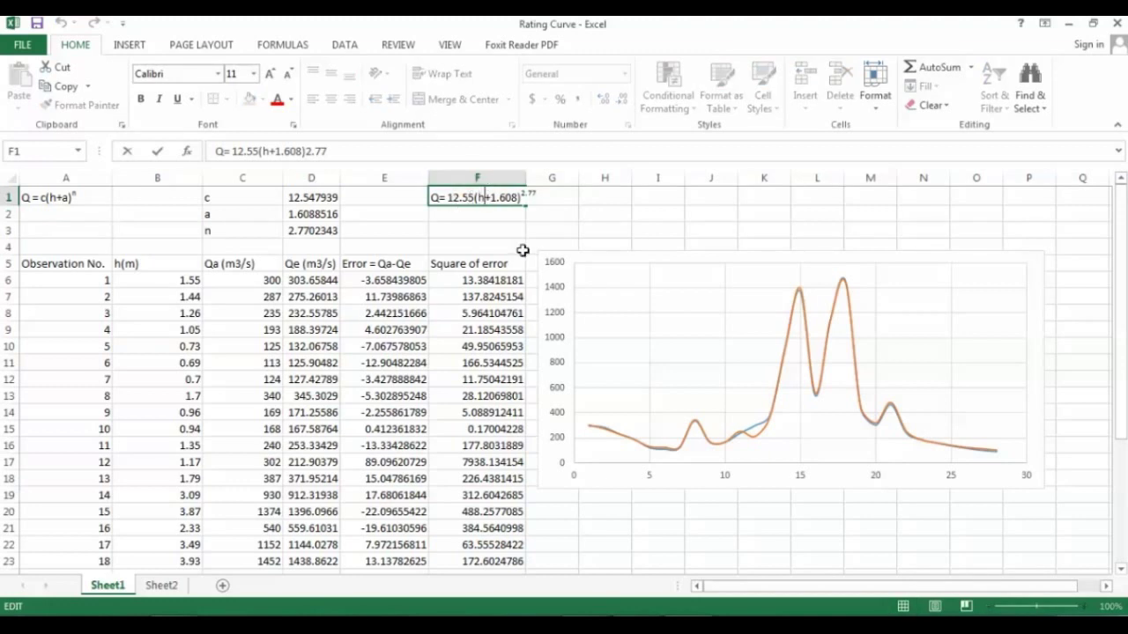